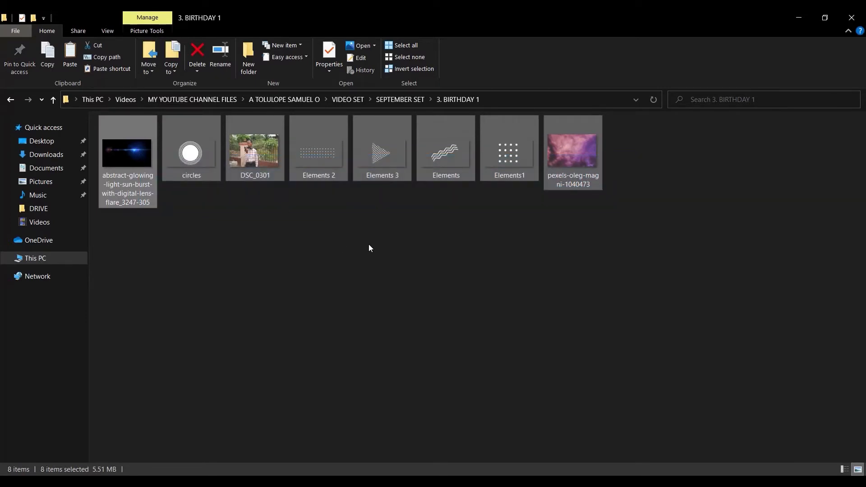
# Step: Create Untitled-1 at 4 × 4 inches and 300 ppi (1200 × 1200 px) with a white background
pyautogui.click(374, 479)
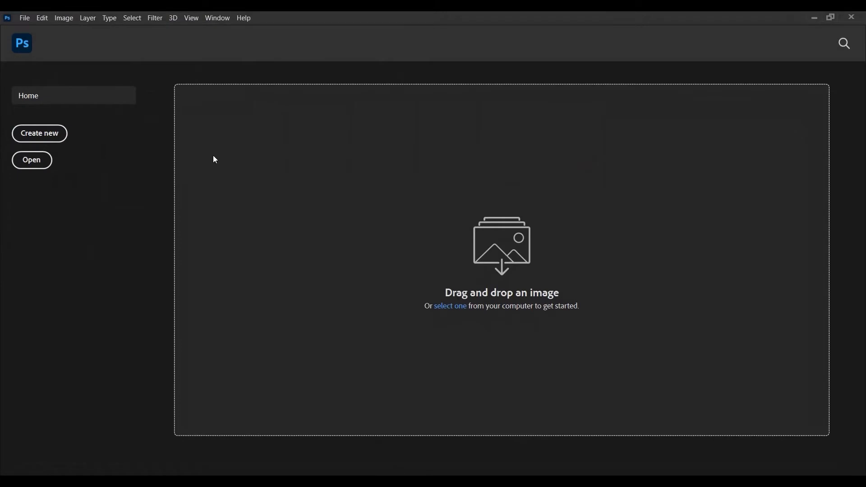
pyautogui.click(40, 133)
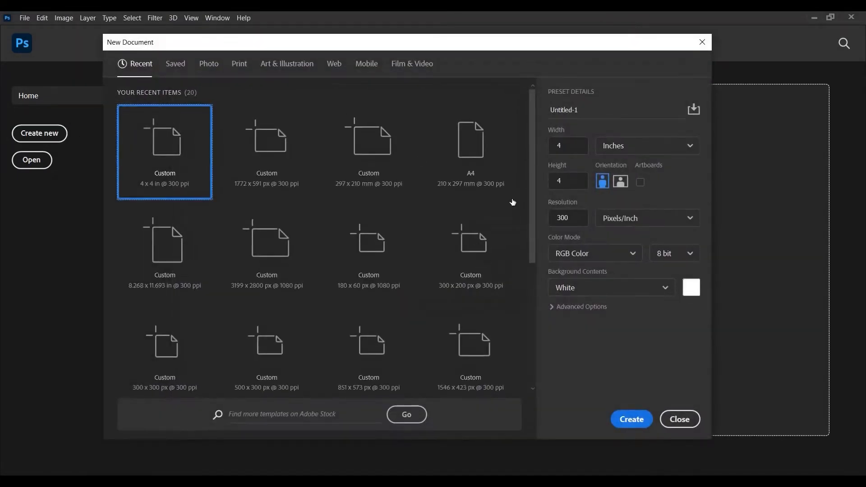
pyautogui.click(558, 147)
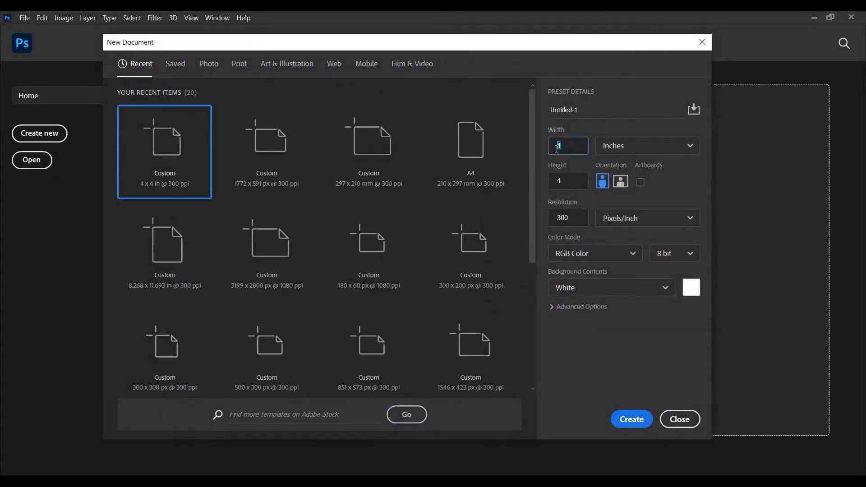
pyautogui.click(573, 185)
pyautogui.click(631, 419)
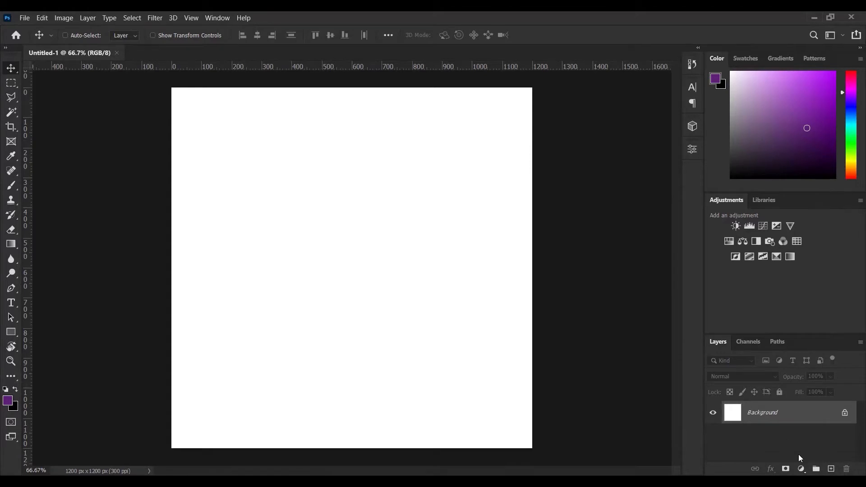
# Step: Add a gradient fill layer based on the blue gradient preset
pyautogui.click(802, 469)
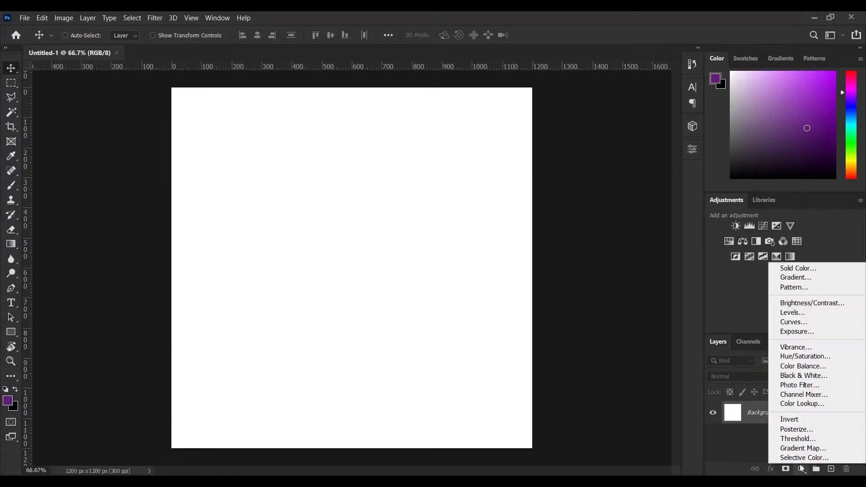
pyautogui.click(805, 276)
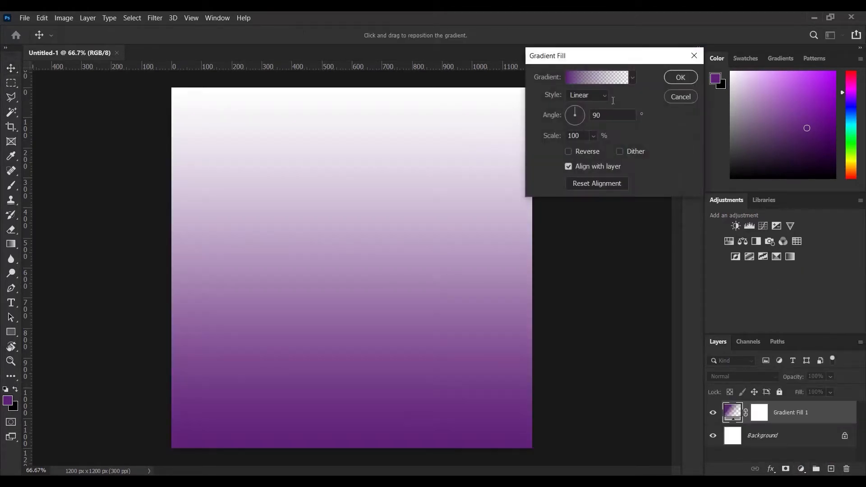
pyautogui.click(605, 79)
pyautogui.moveTo(698, 80); pyautogui.dragTo(701, 139)
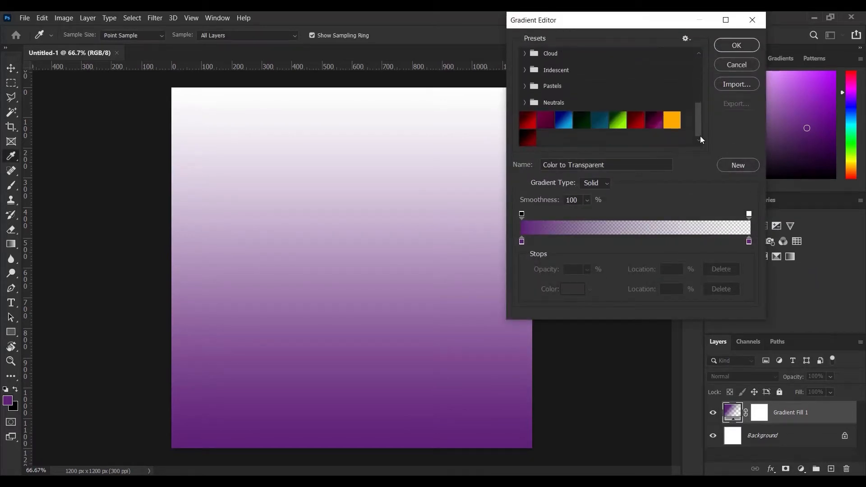
pyautogui.click(565, 121)
# Step: Set the gradient stops to navy #00006c on the left and light blue #14a6dc on the right
pyautogui.click(522, 242)
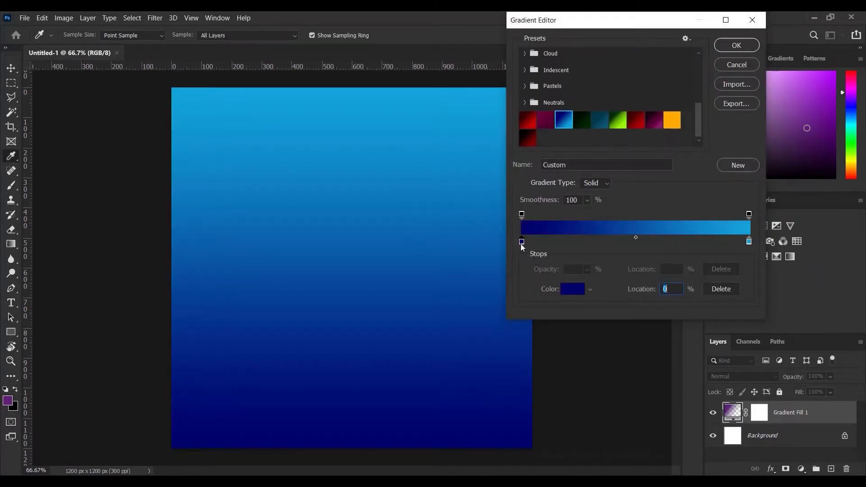
pyautogui.click(572, 289)
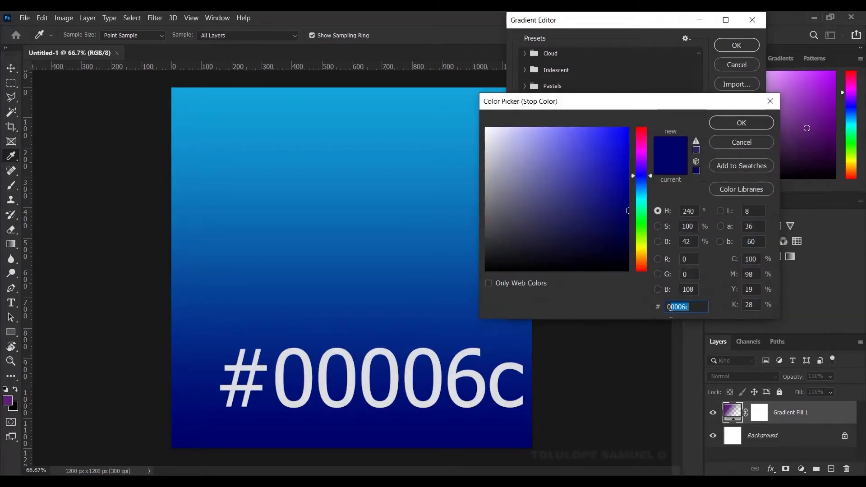
pyautogui.click(731, 127)
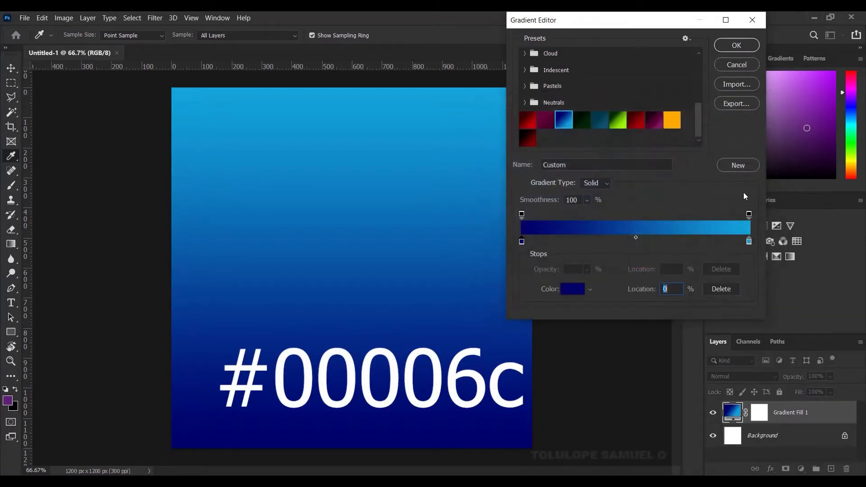
pyautogui.click(751, 242)
pyautogui.click(751, 243)
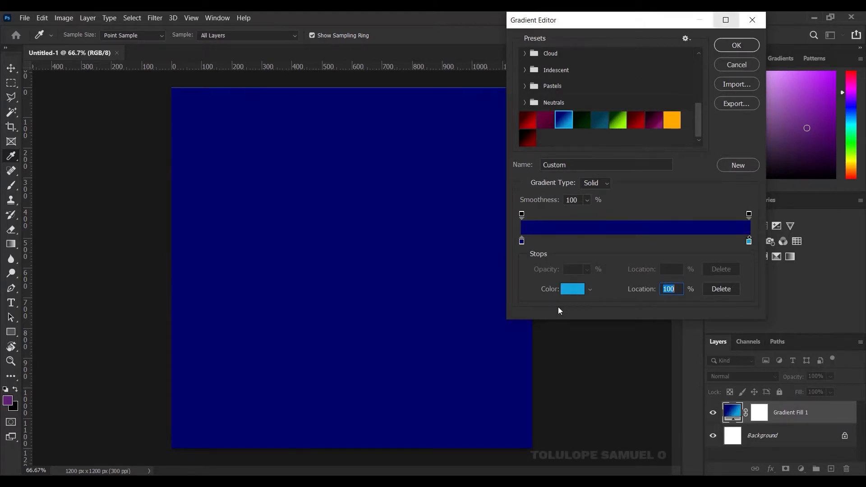
pyautogui.click(573, 288)
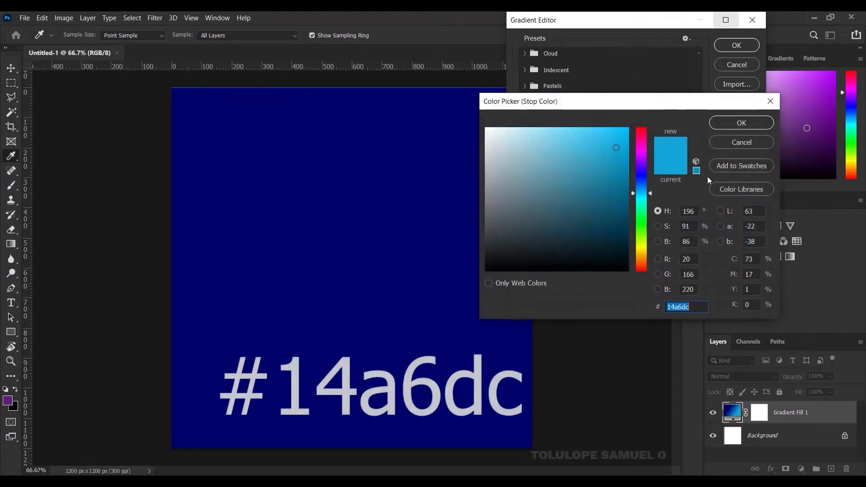
pyautogui.click(744, 126)
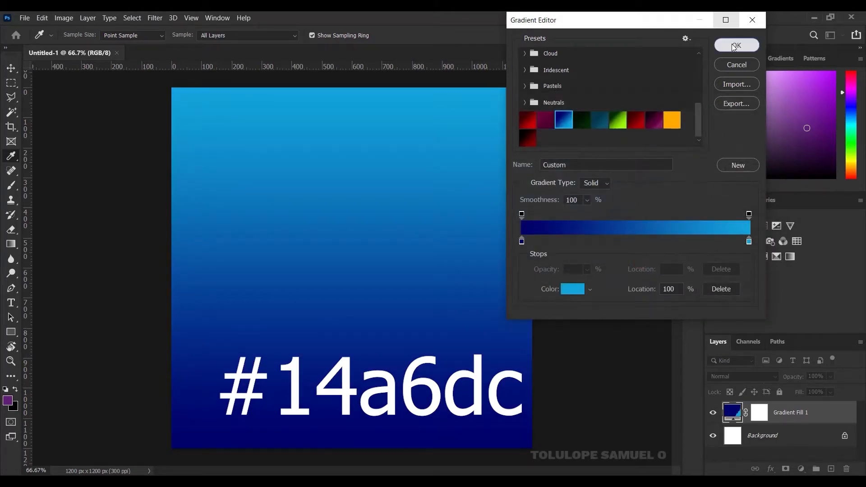
pyautogui.click(732, 44)
# Step: Make the gradient radial and reversed at 90 scale, so the centre glows light blue
pyautogui.click(594, 95)
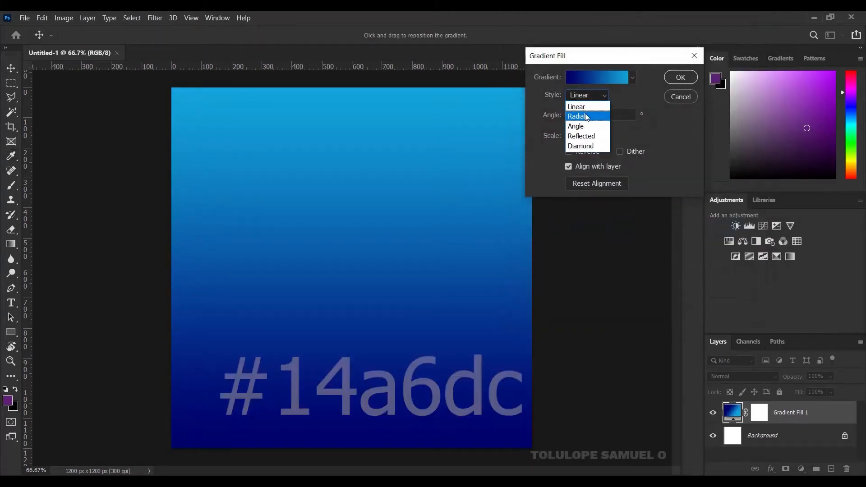
pyautogui.click(586, 113)
pyautogui.click(569, 151)
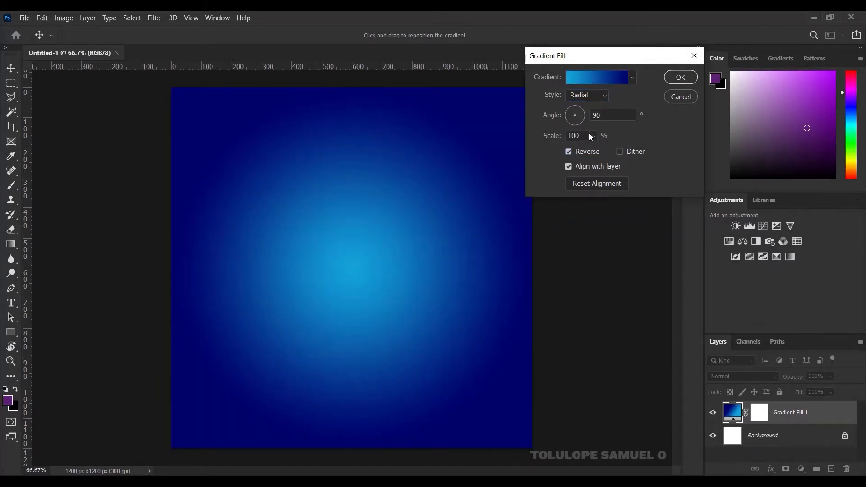
pyautogui.doubleClick(570, 136)
pyautogui.write('90')
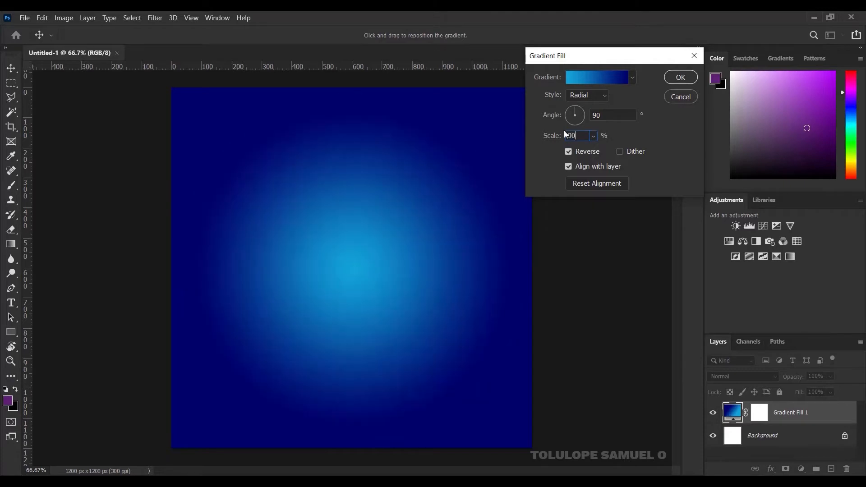
pyautogui.press('Return')
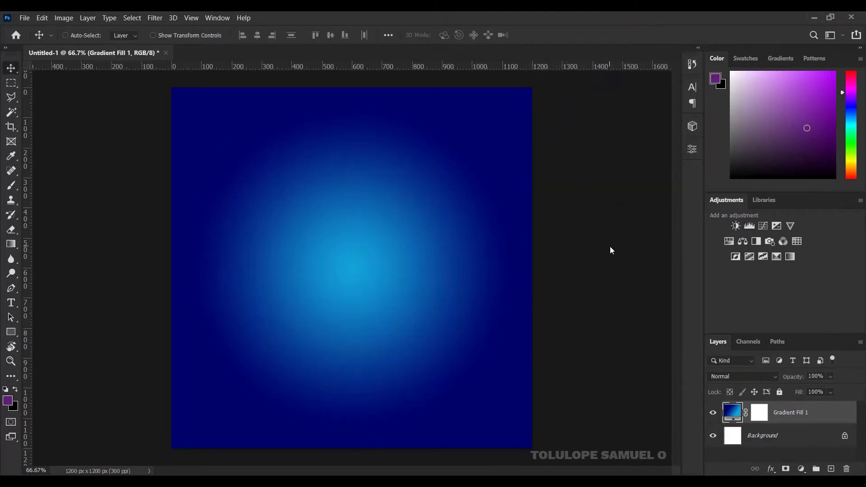
# Step: Place the pink cloud photo on the canvas, enlarged to cover it
pyautogui.hotkey('alt', 'Tab')
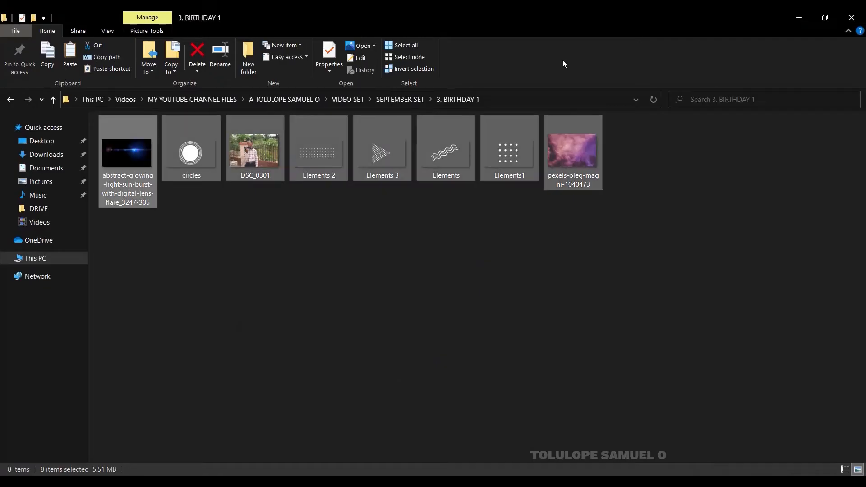
pyautogui.click(591, 135)
pyautogui.moveTo(592, 134); pyautogui.dragTo(379, 443)
pyautogui.moveTo(413, 310); pyautogui.dragTo(435, 253)
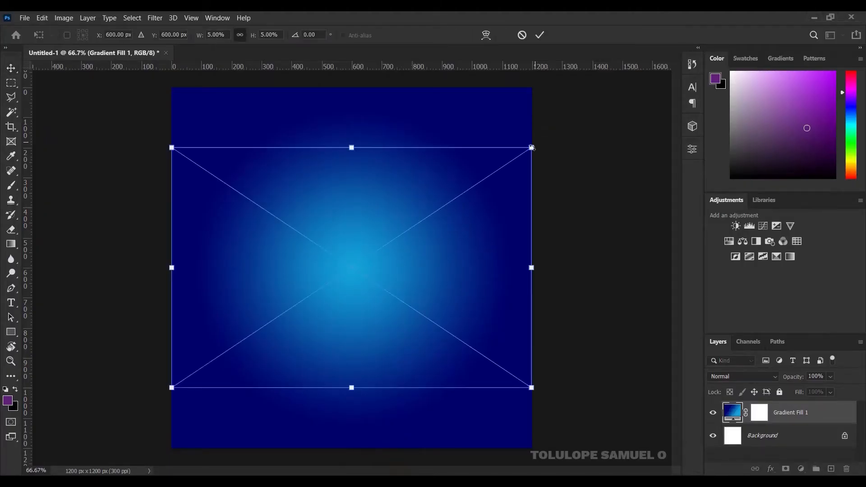
pyautogui.moveTo(532, 147); pyautogui.dragTo(641, 73)
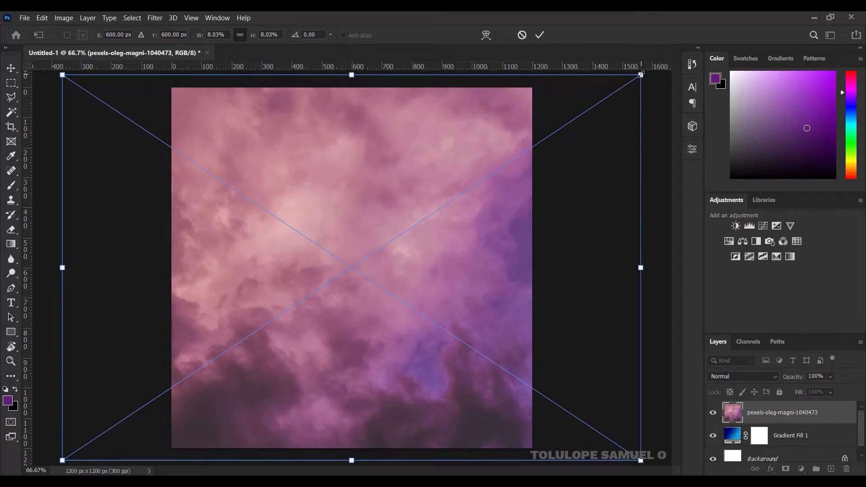
pyautogui.click(541, 35)
# Step: Blend the cloud layer in Overlay mode at 81% opacity
pyautogui.click(744, 377)
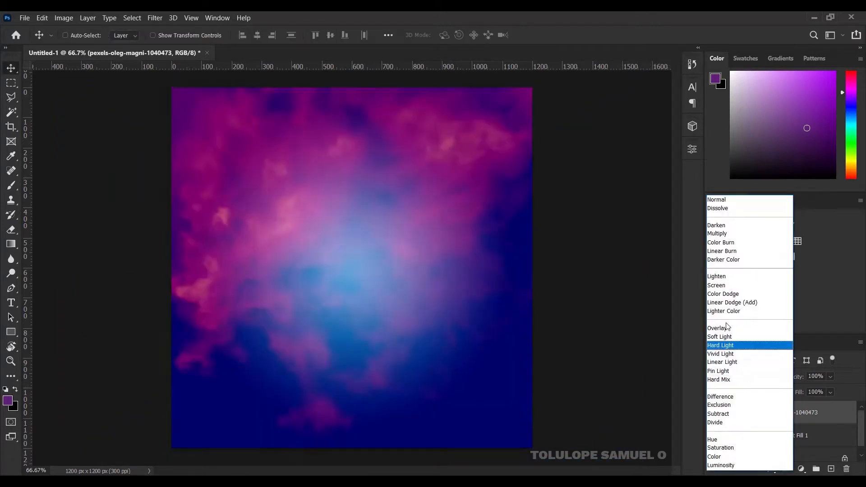
pyautogui.click(727, 329)
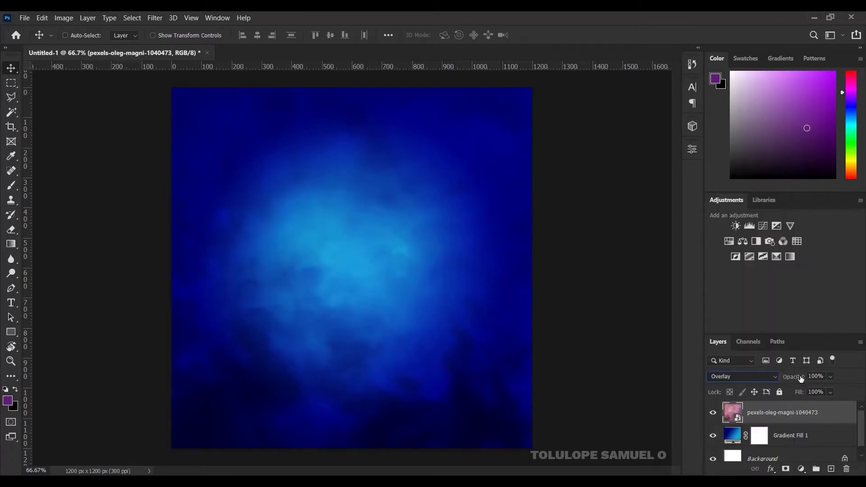
pyautogui.moveTo(801, 378); pyautogui.dragTo(792, 378)
pyautogui.moveTo(790, 380); pyautogui.dragTo(790, 379)
# Step: Draw a tall rectangle to the left of the canvas centre
pyautogui.click(12, 332)
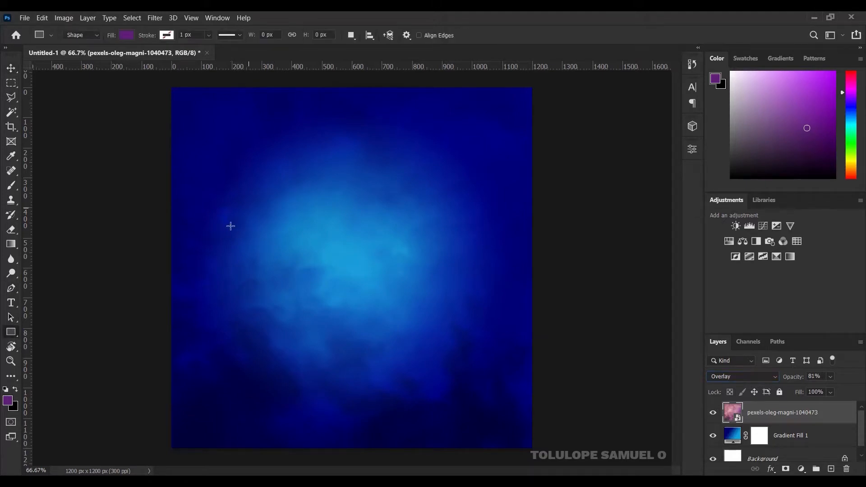
pyautogui.moveTo(221, 197); pyautogui.dragTo(301, 333)
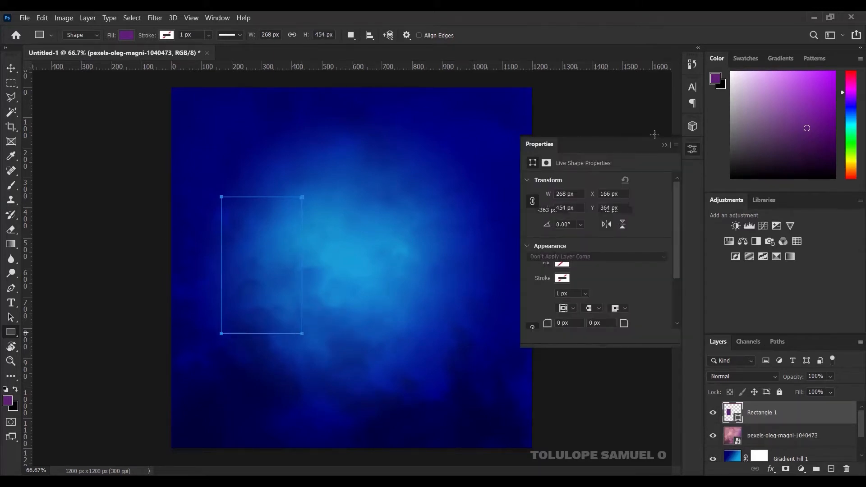
pyautogui.click(665, 146)
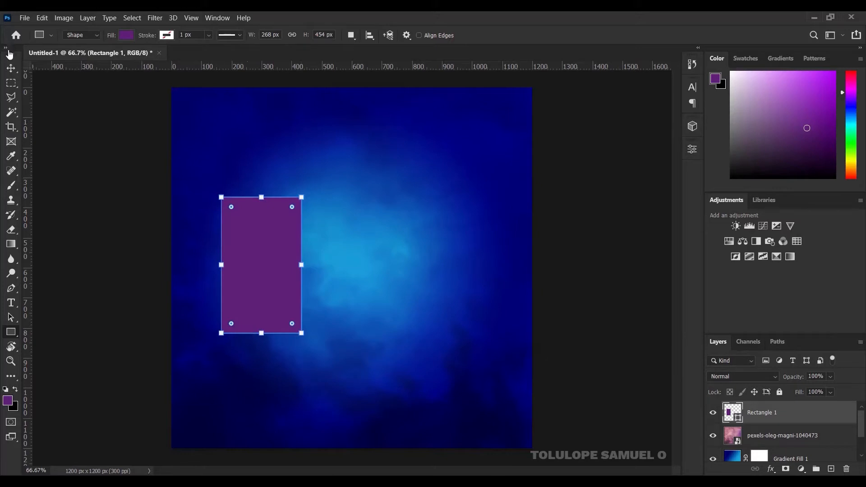
pyautogui.click(12, 69)
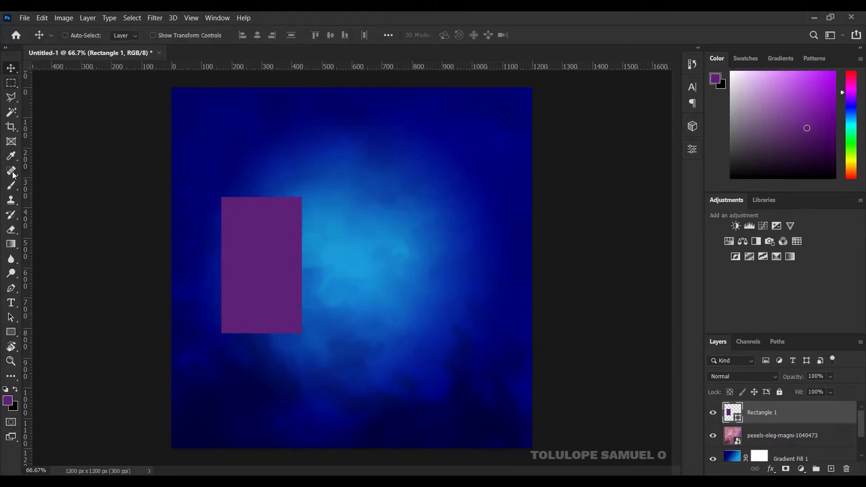
pyautogui.click(11, 334)
# Step: Give the rectangle no fill and a white 10 px stroke
pyautogui.click(128, 35)
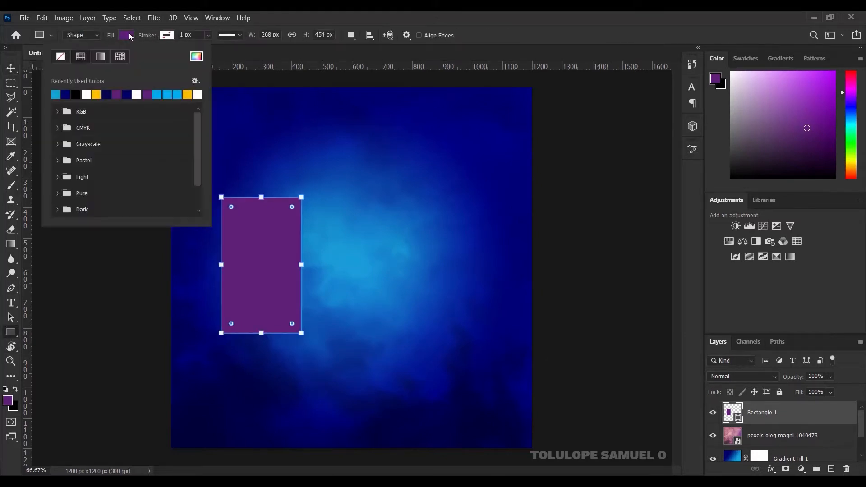
pyautogui.click(60, 56)
pyautogui.click(166, 36)
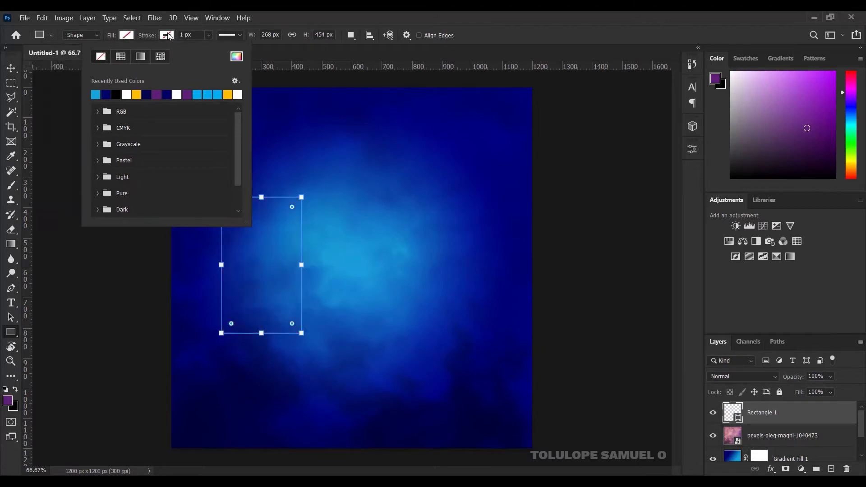
pyautogui.click(127, 95)
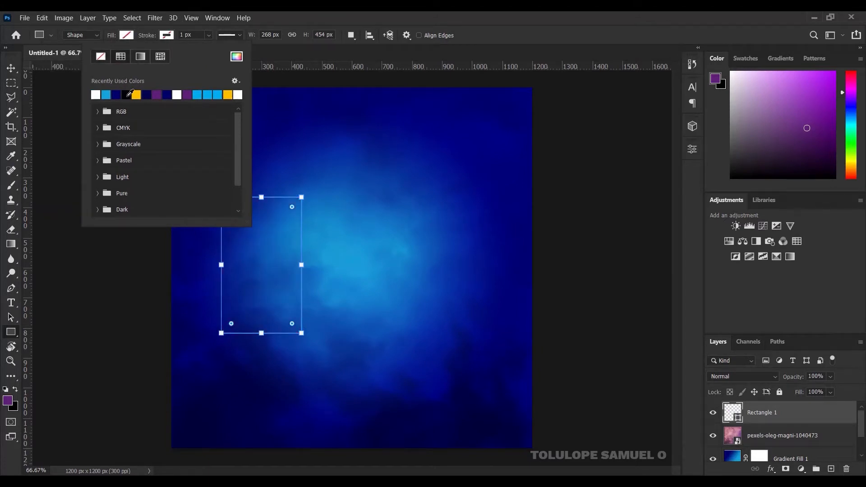
pyautogui.click(181, 35)
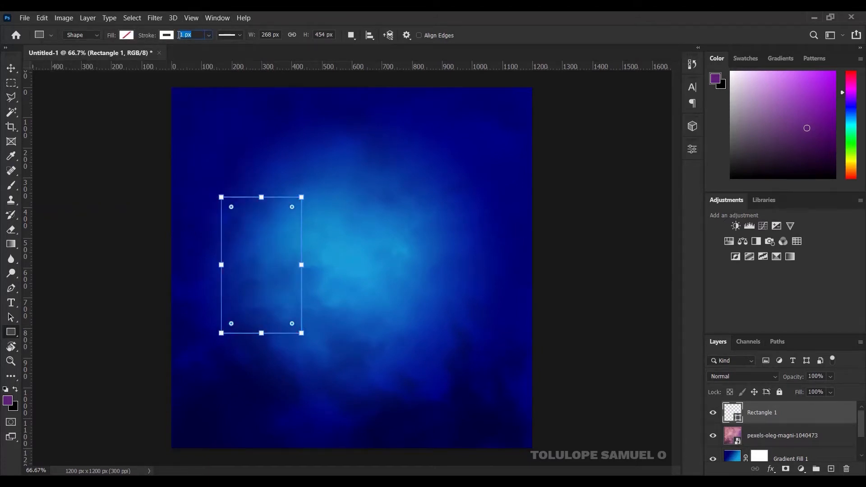
pyautogui.write('10')
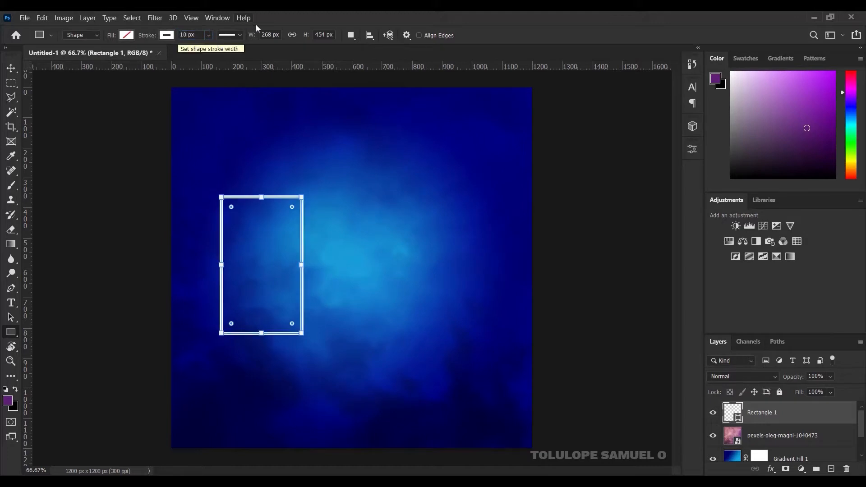
pyautogui.click(11, 68)
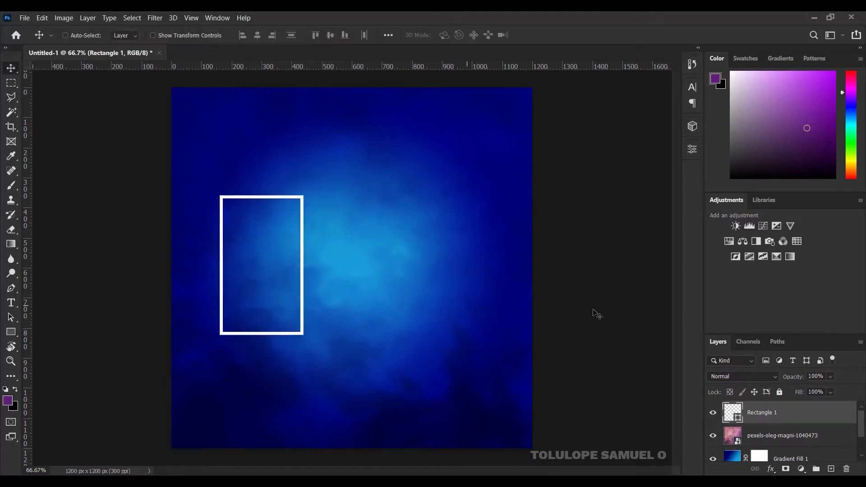
pyautogui.press('ctrl')
# Step: Duplicate the rectangle and make the copy solid black with no outline
pyautogui.hotkey('ctrl', 'j')
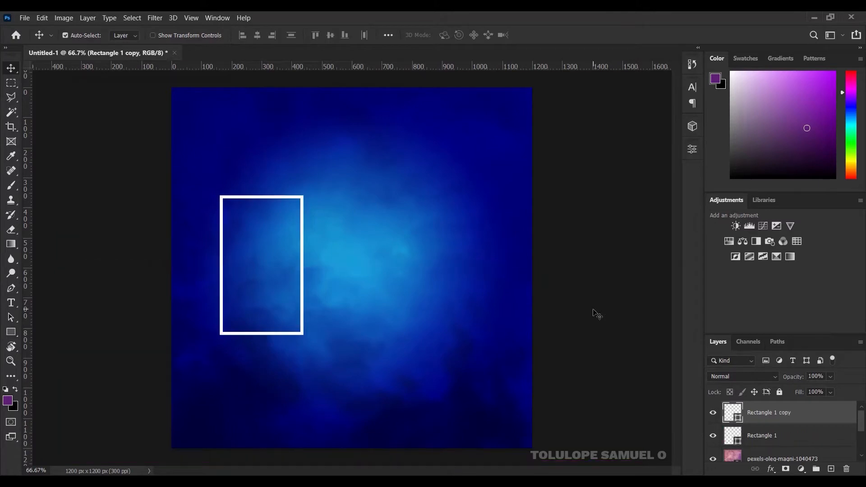
pyautogui.click(11, 333)
pyautogui.click(127, 35)
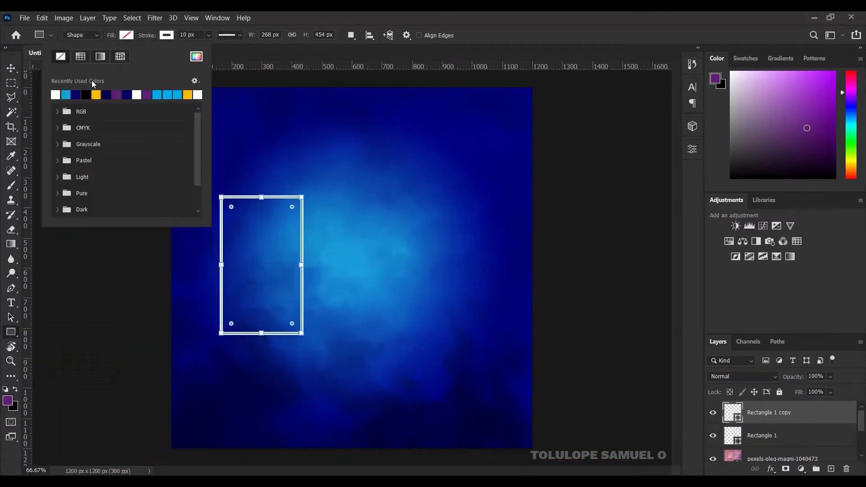
pyautogui.click(86, 95)
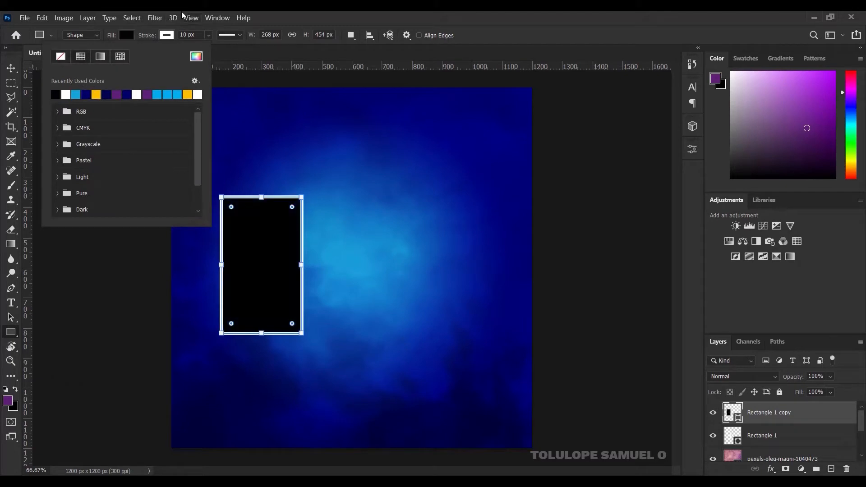
pyautogui.click(167, 35)
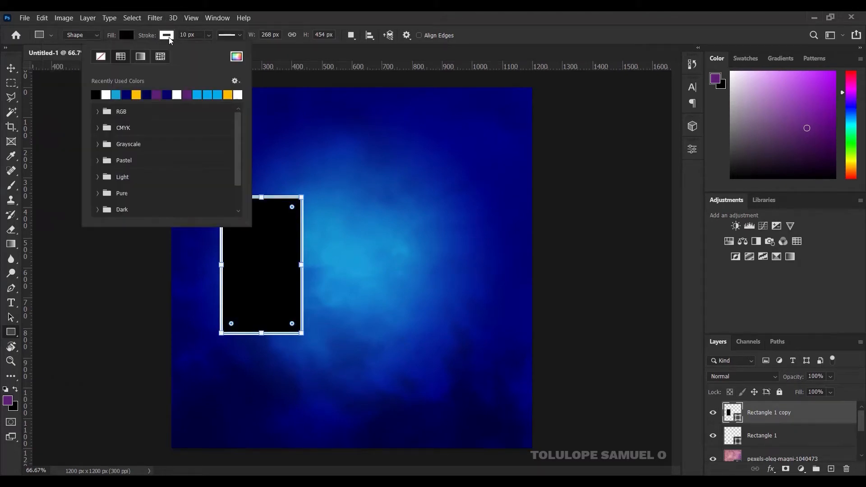
pyautogui.click(101, 56)
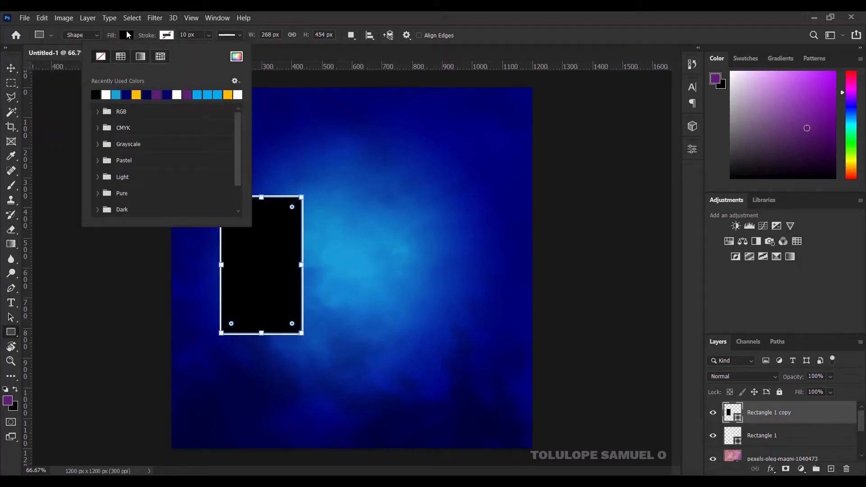
pyautogui.click(11, 68)
pyautogui.click(11, 68)
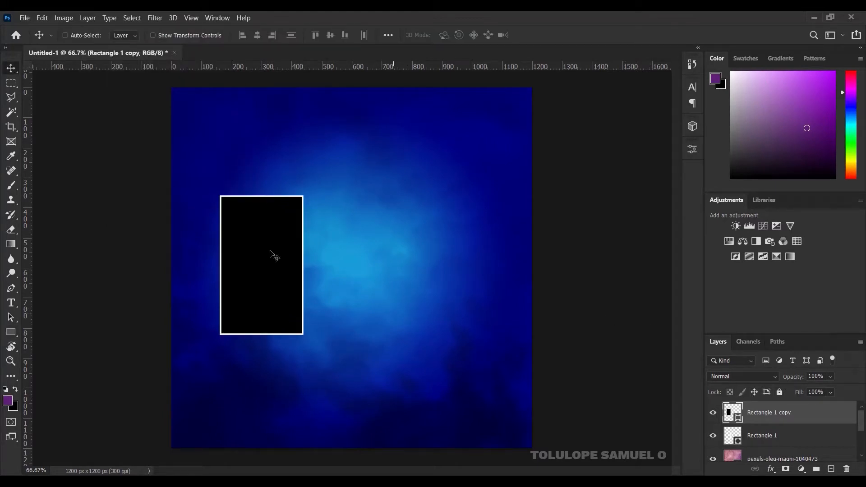
# Step: Offset the black rectangle slightly down and right of the white frame
pyautogui.moveTo(268, 247); pyautogui.dragTo(271, 256)
pyautogui.press('Down')
pyautogui.press('Down')
pyautogui.press('Down')
pyautogui.press('Down')
pyautogui.press('Down')
pyautogui.press('Down')
pyautogui.press('Down')
pyautogui.press('Down')
pyautogui.press('Down')
pyautogui.press('Down')
pyautogui.press('Down')
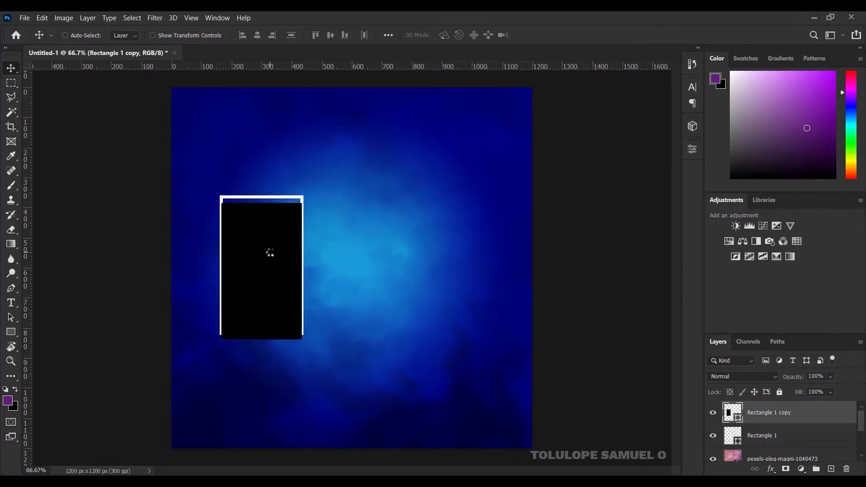
pyautogui.moveTo(275, 253); pyautogui.dragTo(291, 232)
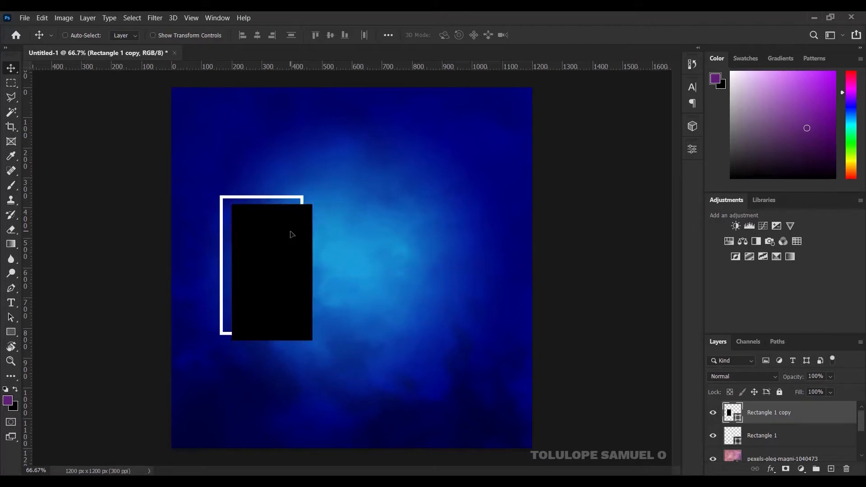
pyautogui.press('Left')
pyautogui.press('Left')
pyautogui.press('Left')
pyautogui.press('Left')
pyautogui.press('Left')
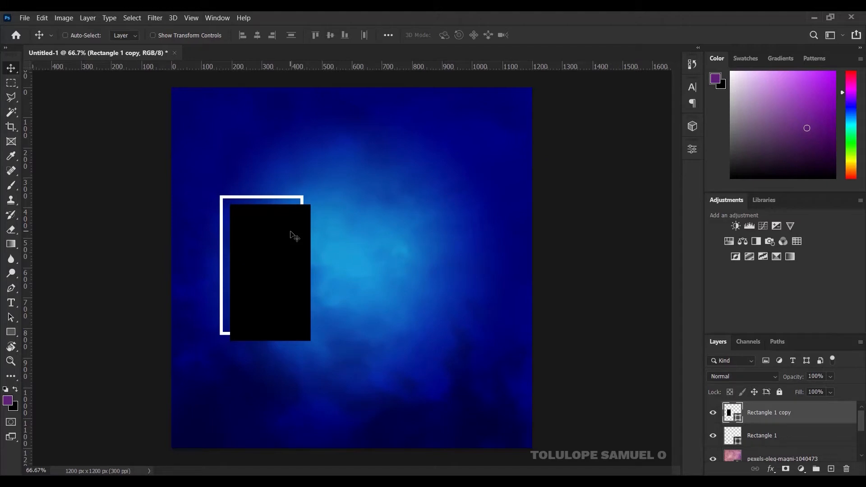
pyautogui.press('Right')
pyautogui.hotkey('alt', 'Tab')
# Step: Place DSC_0301, clip it into the black rectangle, and shift it down so the boy fills the frame
pyautogui.moveTo(256, 150); pyautogui.dragTo(292, 178)
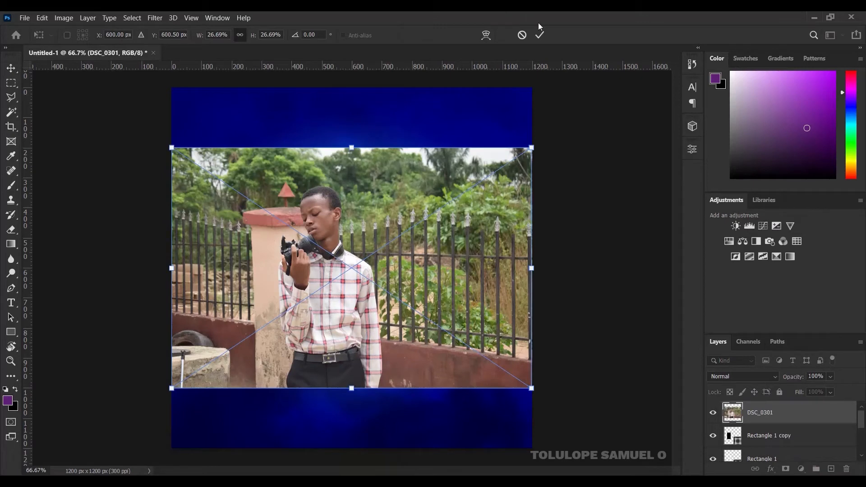
pyautogui.click(543, 34)
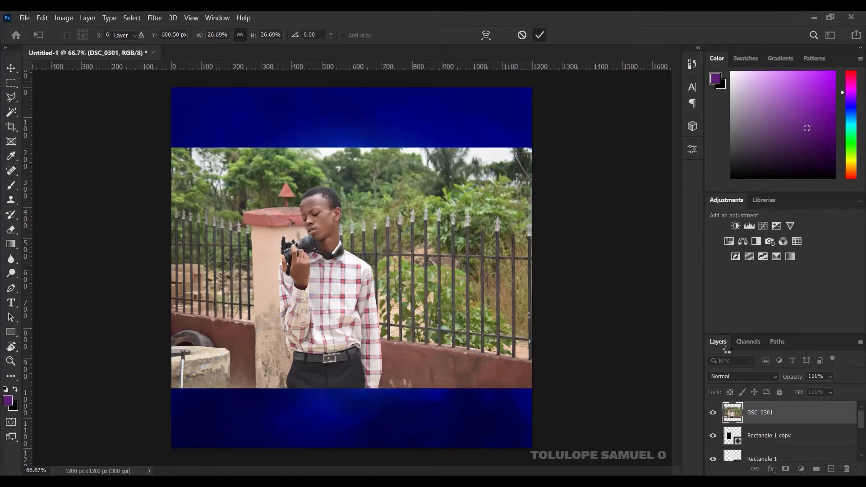
pyautogui.rightClick(802, 413)
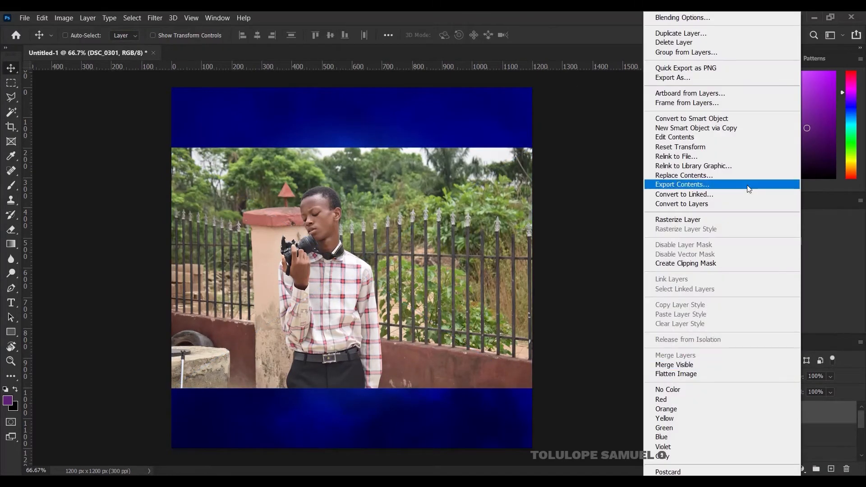
pyautogui.click(715, 266)
pyautogui.moveTo(277, 259)
pyautogui.mouseDown()
pyautogui.moveTo(247, 273)
pyautogui.moveTo(284, 273)
pyautogui.mouseUp()
# Step: Group the photo, black rectangle and white frame layers and name the group 'pics'
pyautogui.hotkey('ctrl', 'space')
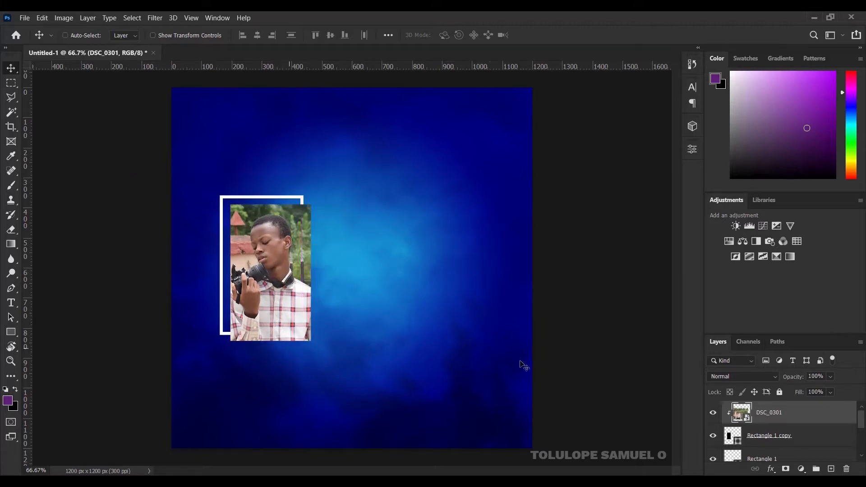
pyautogui.moveTo(861, 415); pyautogui.dragTo(862, 421)
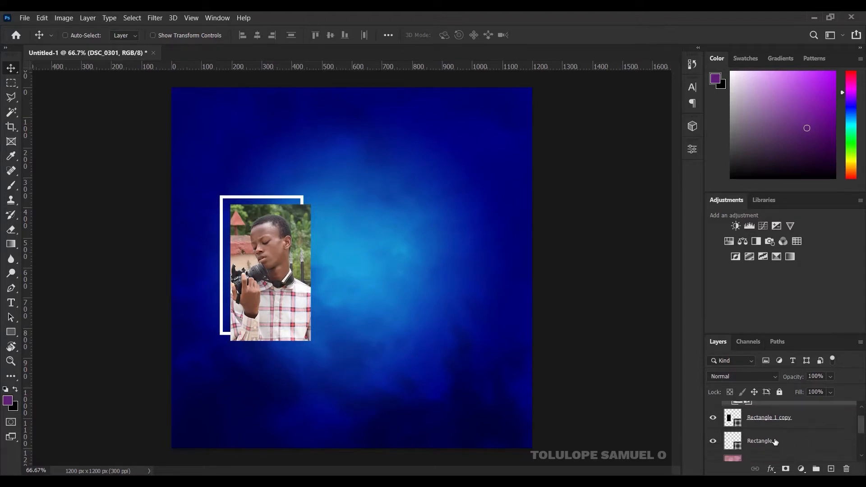
pyautogui.keyDown('shift'); pyautogui.click(775, 441); pyautogui.keyUp('shift')
pyautogui.hotkey('ctrl', 'g')
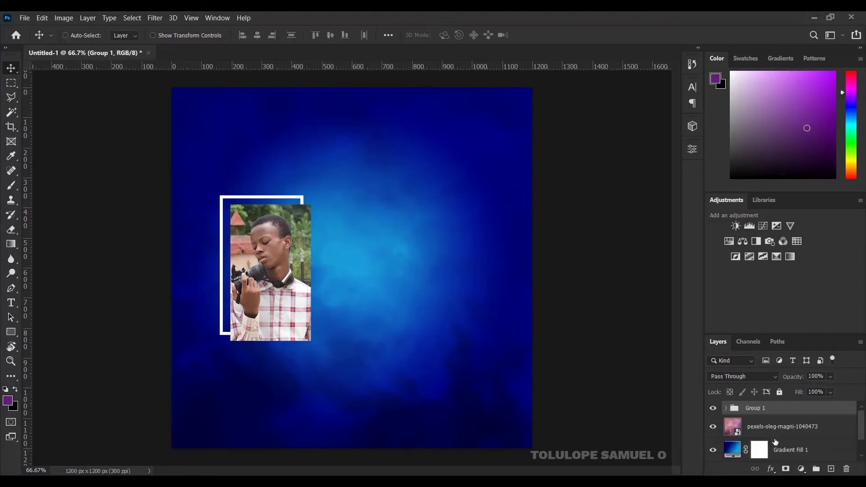
pyautogui.doubleClick(756, 408)
pyautogui.write('pics')
pyautogui.press('Return')
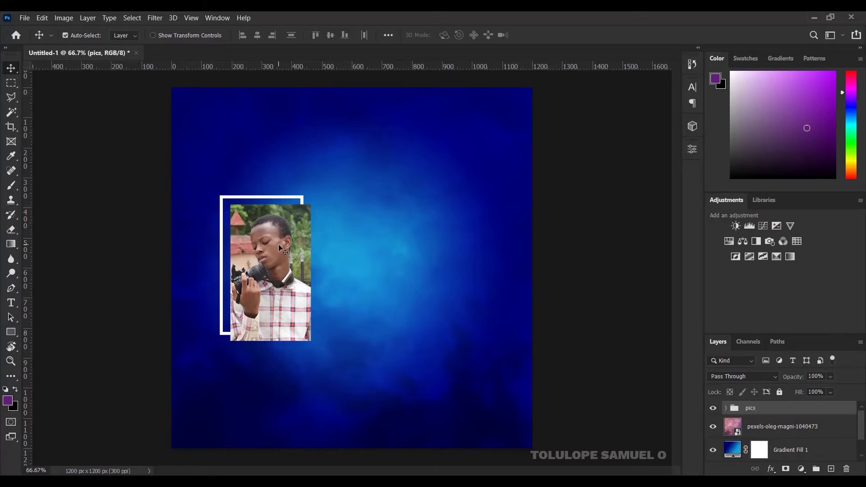
# Step: Scale the pics group up to 130.80% and move it higher on the canvas
pyautogui.hotkey('ctrl', 't')
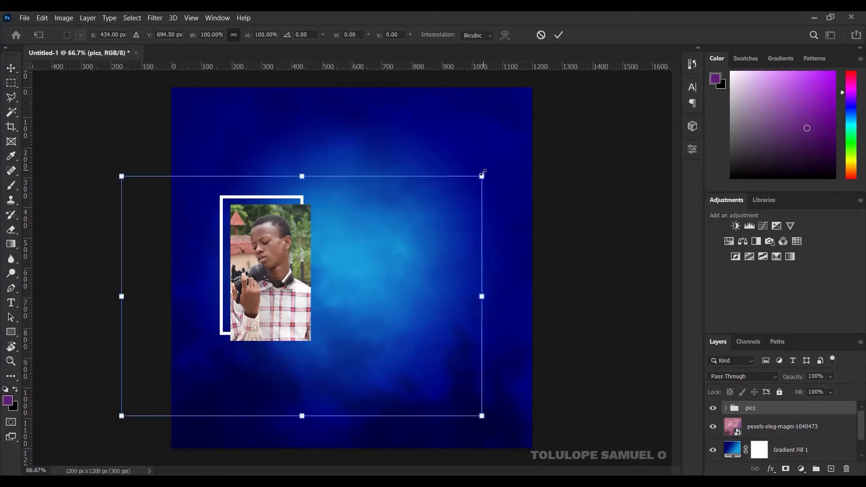
pyautogui.moveTo(483, 172); pyautogui.dragTo(538, 135)
pyautogui.click(559, 34)
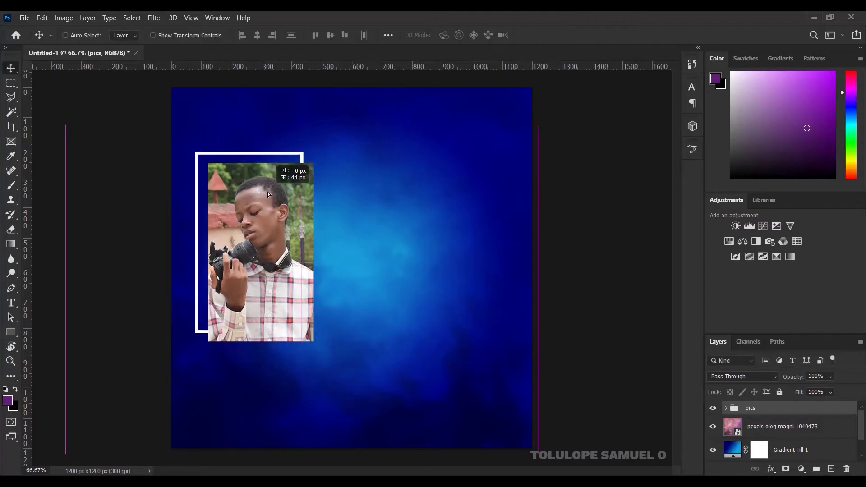
pyautogui.moveTo(268, 210); pyautogui.dragTo(269, 200)
pyautogui.moveTo(270, 202); pyautogui.dragTo(270, 202)
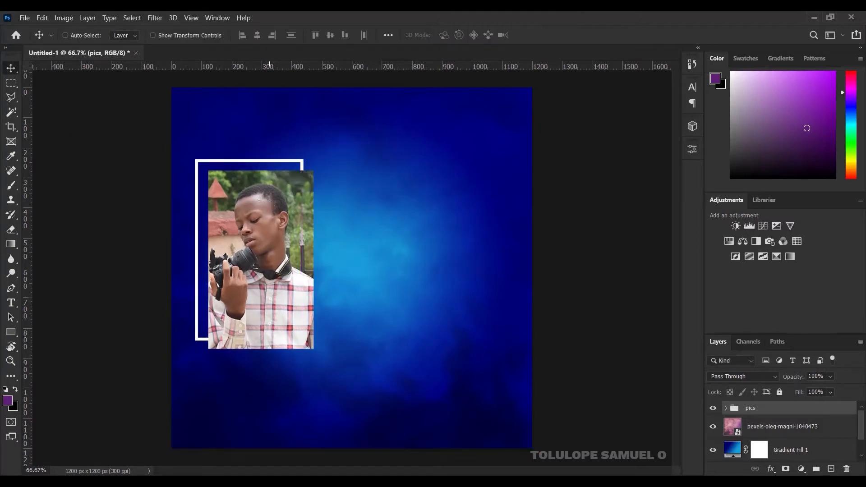
# Step: Bring the circles graphic from the project folder onto the canvas
pyautogui.hotkey('alt', 'Tab')
pyautogui.click(194, 172)
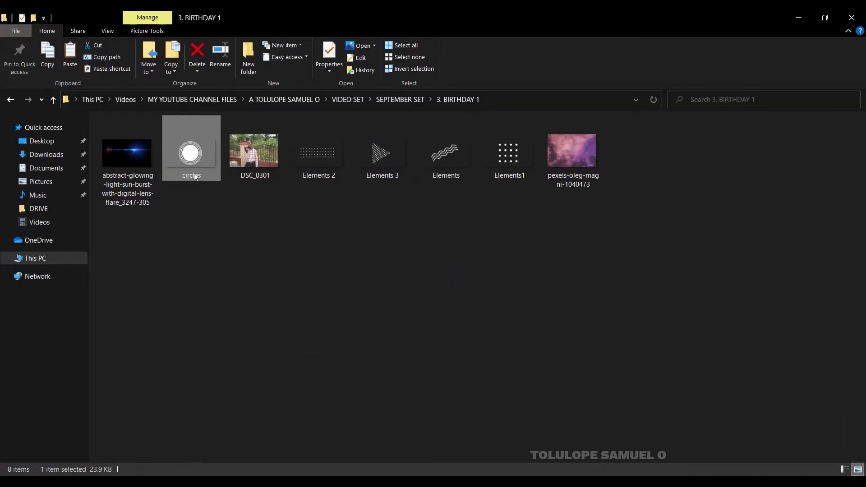
pyautogui.moveTo(189, 161); pyautogui.dragTo(347, 352)
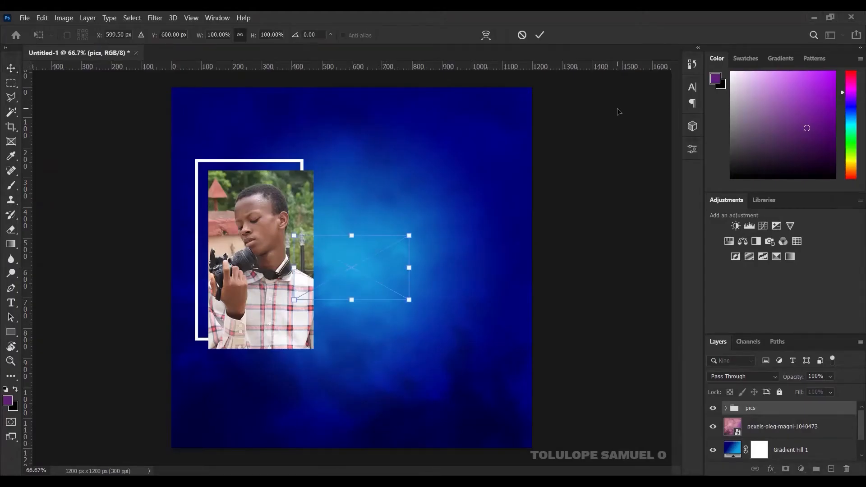
# Step: Position the circles graphic at the portrait's lower-right corner, with its layer beneath the pics group
pyautogui.click(540, 34)
pyautogui.press('v')
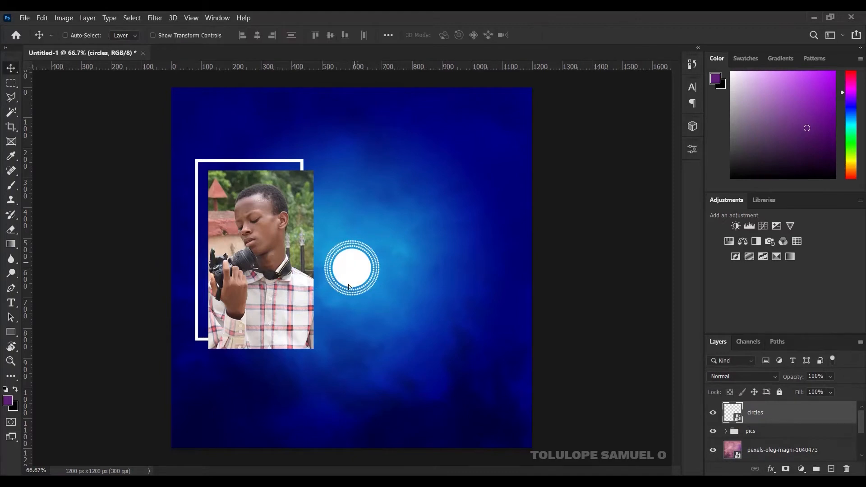
pyautogui.moveTo(354, 268); pyautogui.dragTo(329, 348)
pyautogui.moveTo(777, 412); pyautogui.dragTo(782, 438)
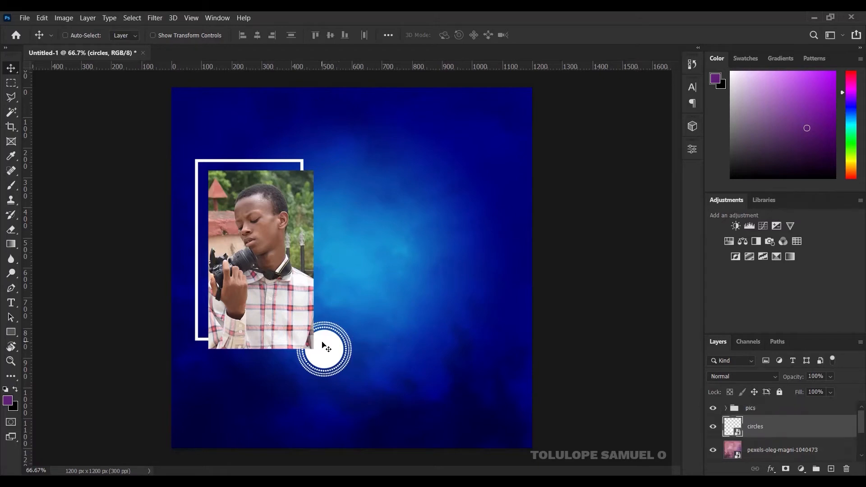
pyautogui.press('Up')
pyautogui.press('Up')
pyautogui.press('Up')
pyautogui.press('Up')
pyautogui.press('Up')
pyautogui.press('Up')
pyautogui.press('Up')
pyautogui.press('Up')
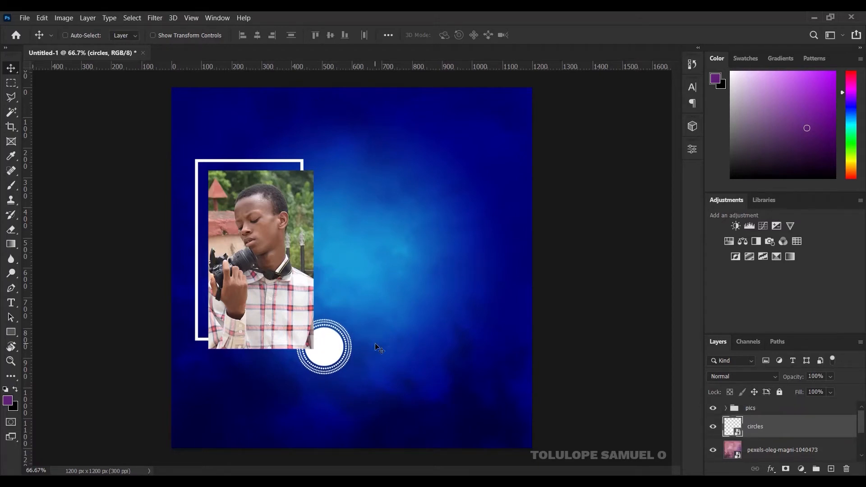
pyautogui.press('Right')
pyautogui.press('Right')
pyautogui.press('Right')
pyautogui.press('Right')
pyautogui.press('Right')
pyautogui.press('Right')
pyautogui.press('Right')
pyautogui.press('Right')
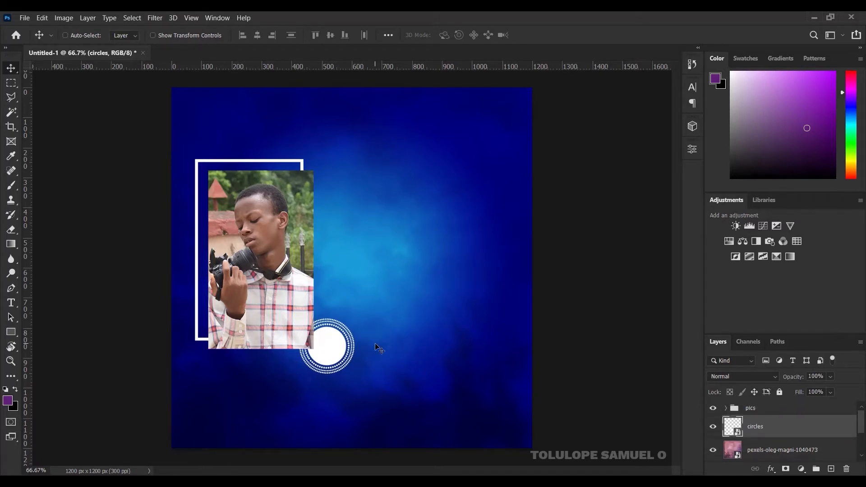
# Step: Add the text '14TH JUNE' with TH as superscript and move it inside the white circle
pyautogui.click(13, 303)
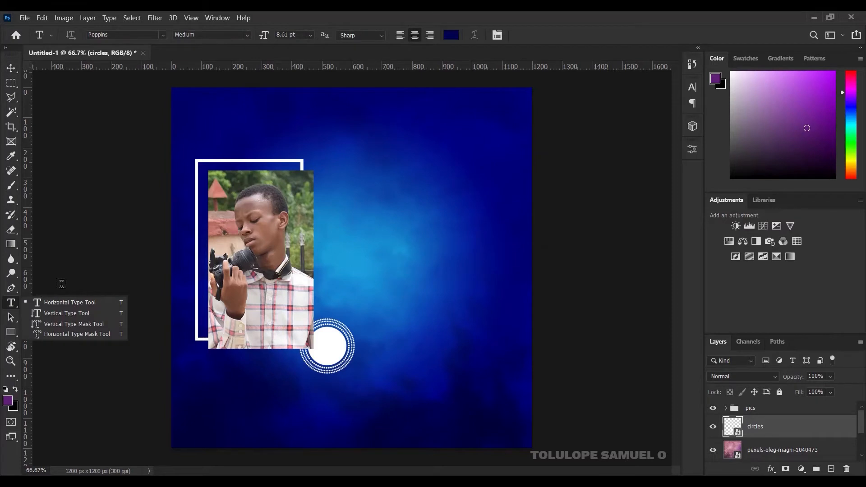
pyautogui.click(58, 305)
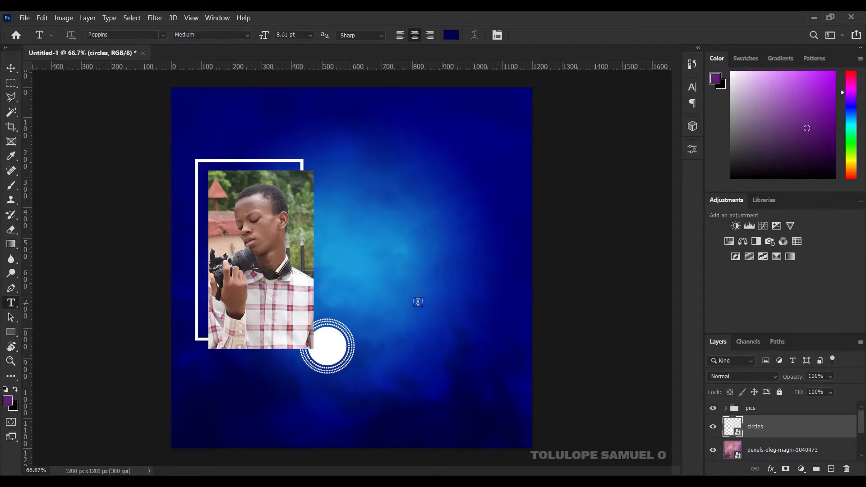
pyautogui.click(418, 302)
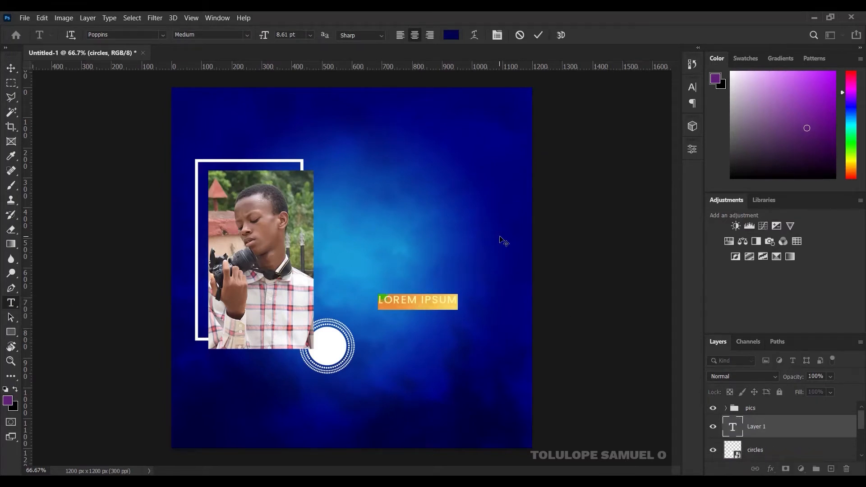
pyautogui.write('14')
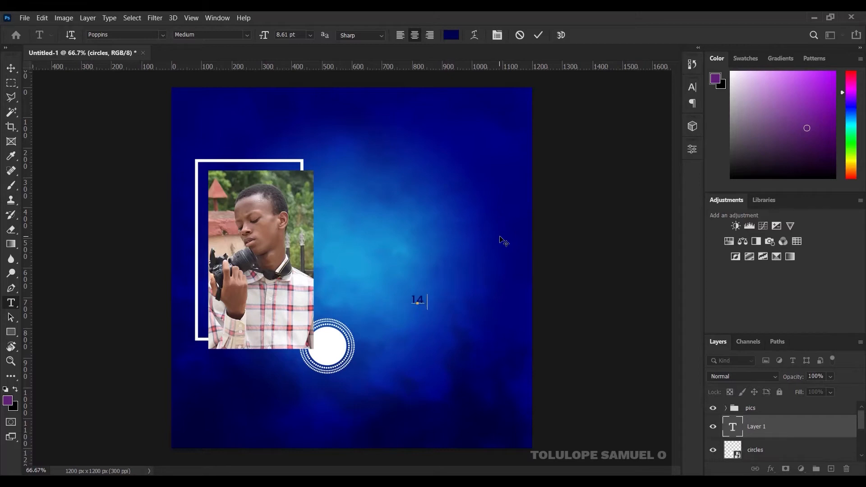
pyautogui.write('TH JUNE')
pyautogui.moveTo(434, 299); pyautogui.dragTo(417, 299)
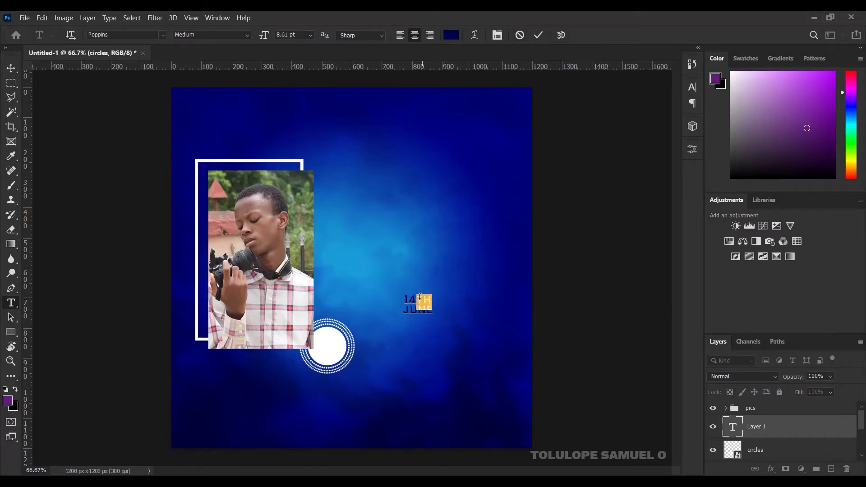
pyautogui.click(498, 35)
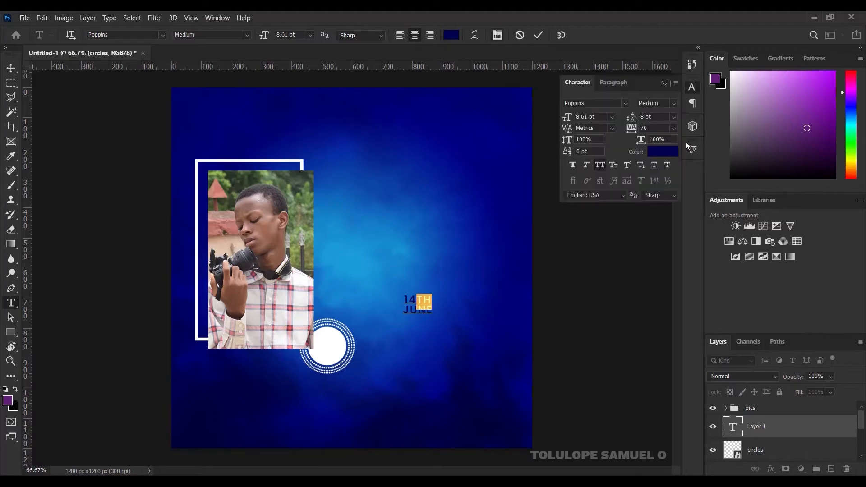
pyautogui.click(628, 166)
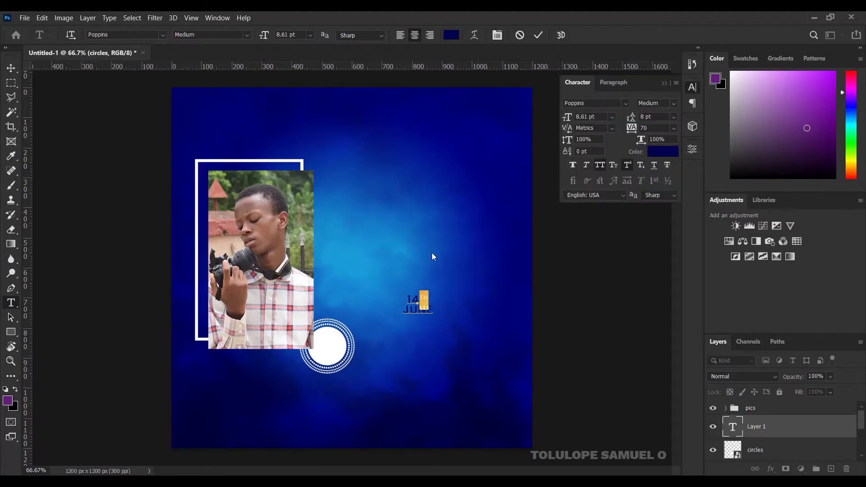
pyautogui.click(665, 83)
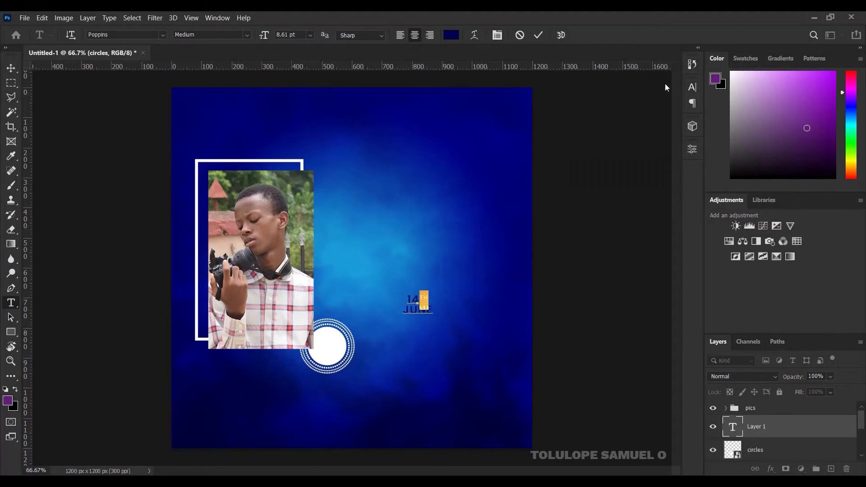
pyautogui.click(539, 35)
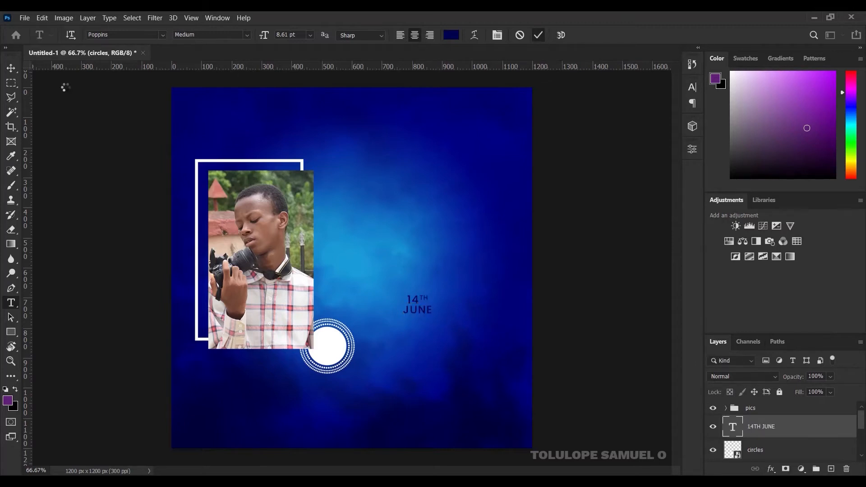
pyautogui.click(11, 68)
pyautogui.moveTo(418, 302); pyautogui.dragTo(329, 345)
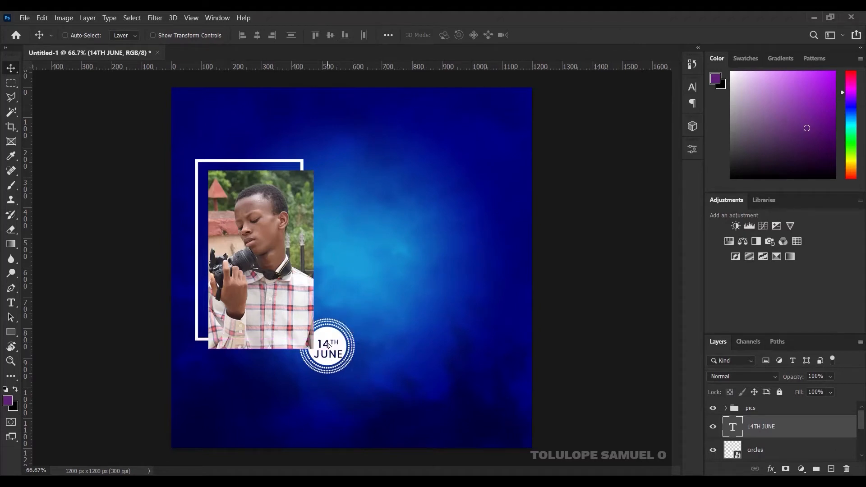
# Step: Nudge the 14TH JUNE date text up and left to centre it in the circle
pyautogui.press('Up')
pyautogui.press('Up')
pyautogui.press('Up')
pyautogui.press('Up')
pyautogui.press('Up')
pyautogui.press('Up')
pyautogui.press('Up')
pyautogui.press('Left')
pyautogui.press('Left')
pyautogui.press('t')
pyautogui.click(329, 344)
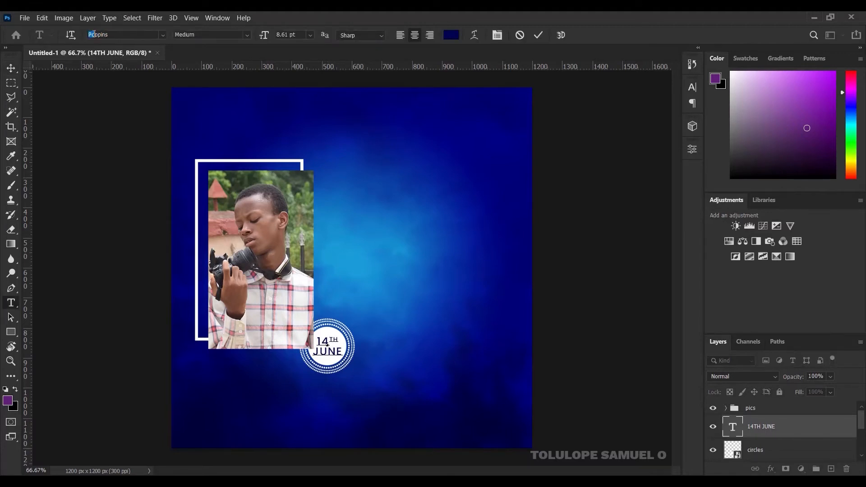
pyautogui.click(538, 35)
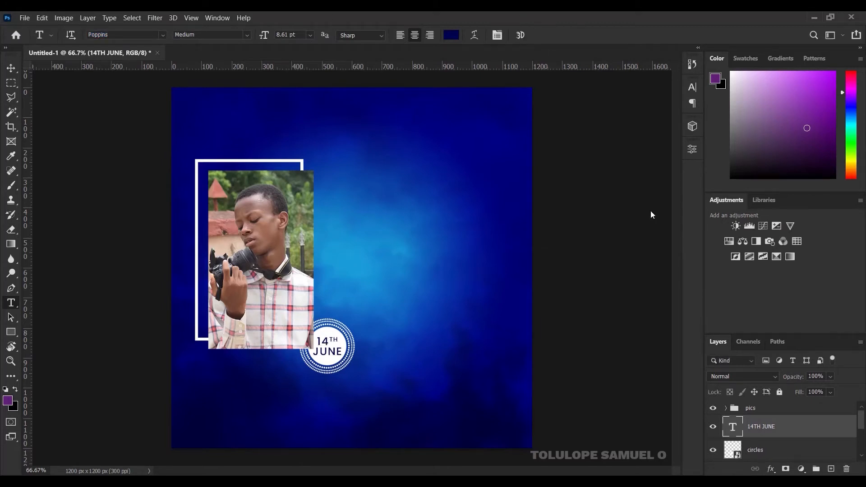
# Step: Group the date text with the circles layer and name the group DATE
pyautogui.keyDown('shift'); pyautogui.click(770, 453); pyautogui.keyUp('shift')
pyautogui.hotkey('ctrl', 'g')
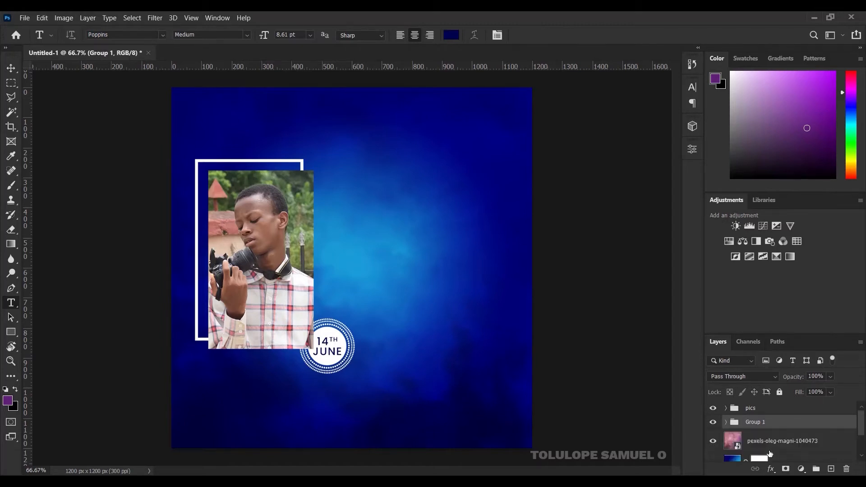
pyautogui.doubleClick(758, 423)
pyautogui.write('DATE')
pyautogui.press('Return')
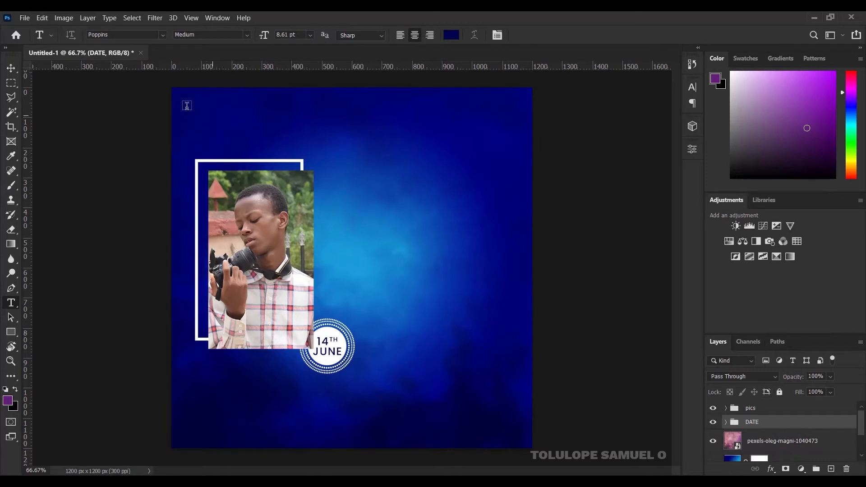
# Step: Add left-aligned BRAND LOGO HERE text in white (ffffff) near the top-left
pyautogui.click(218, 115)
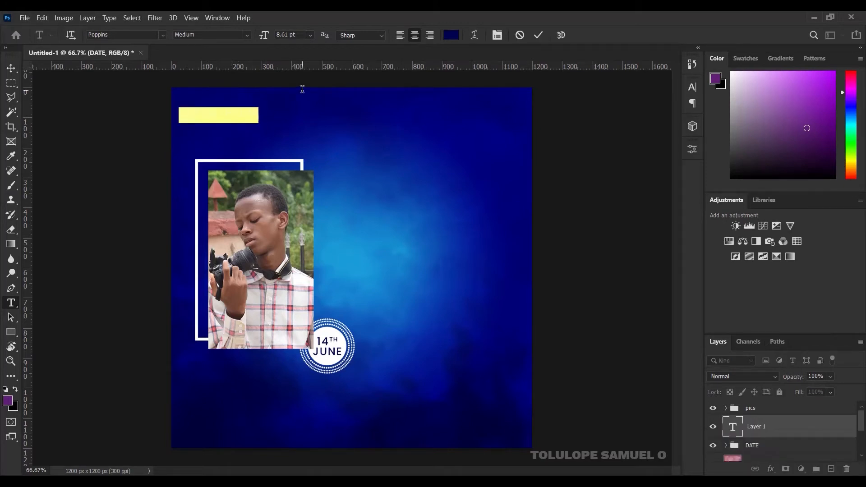
pyautogui.press('BackSpace')
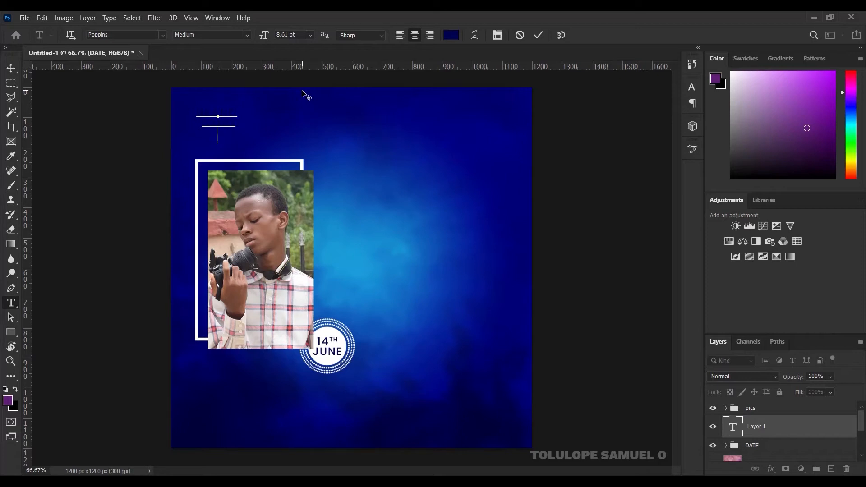
pyautogui.write('ERE')
pyautogui.hotkey('ctrl', 'a')
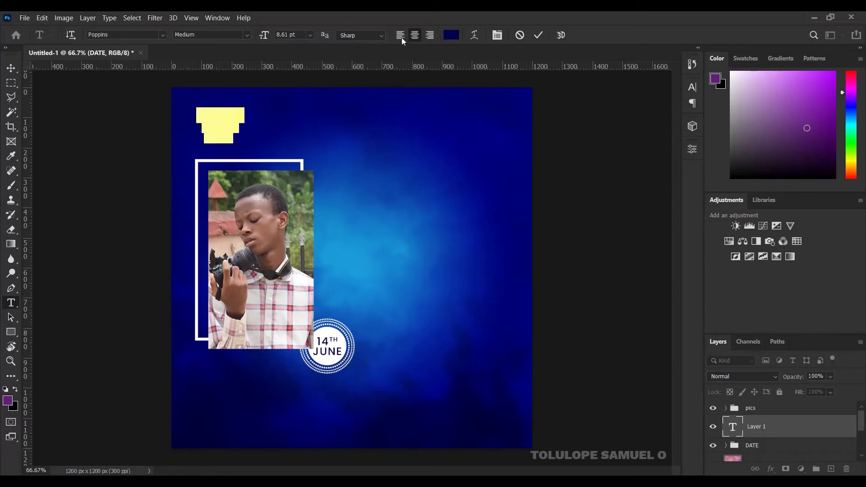
pyautogui.click(401, 35)
pyautogui.click(451, 35)
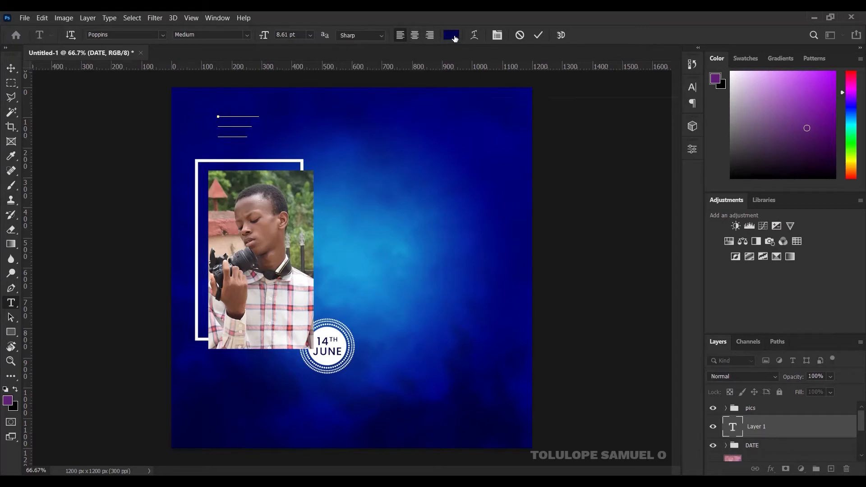
pyautogui.write('ffffff')
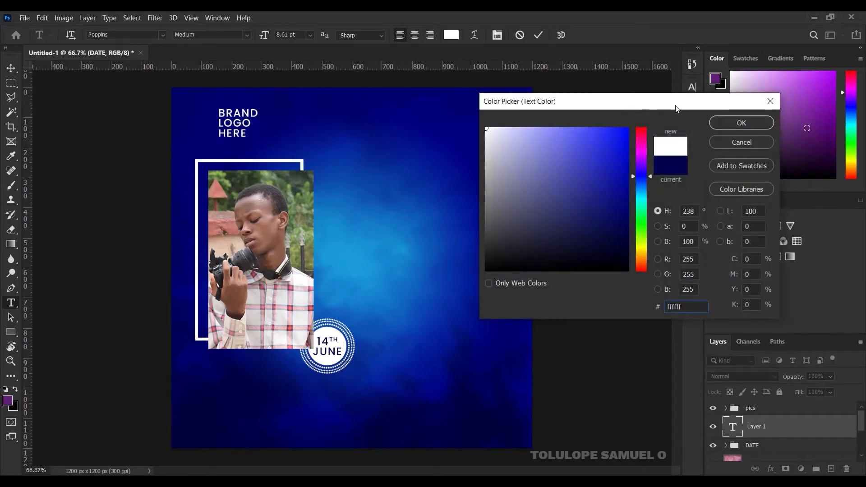
pyautogui.click(741, 122)
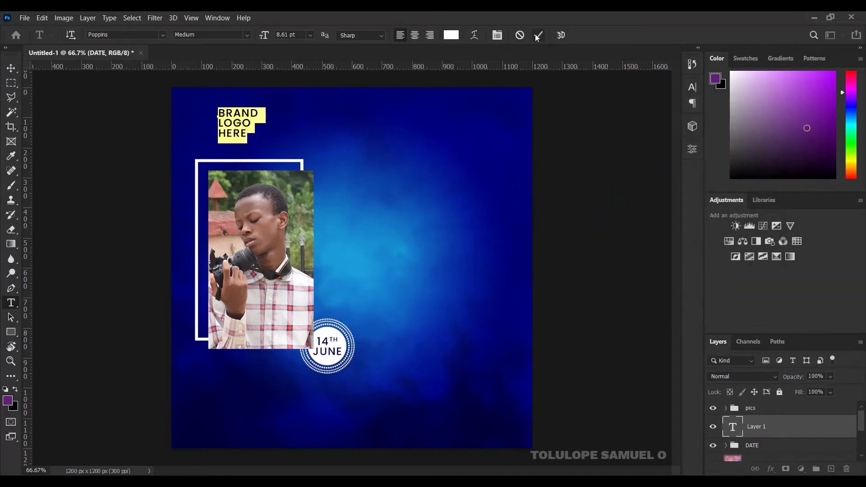
pyautogui.click(538, 36)
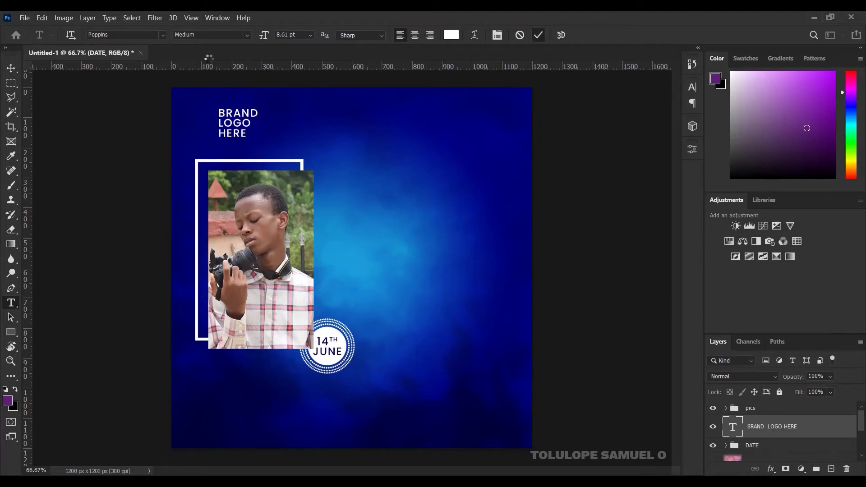
# Step: Shift the BRAND LOGO HERE text further left into the corner
pyautogui.click(8, 70)
pyautogui.moveTo(234, 130); pyautogui.dragTo(211, 123)
pyautogui.press('Left')
pyautogui.press('Left')
pyautogui.press('Left')
pyautogui.press('Left')
pyautogui.press('Left')
pyautogui.press('Left')
pyautogui.press('Left')
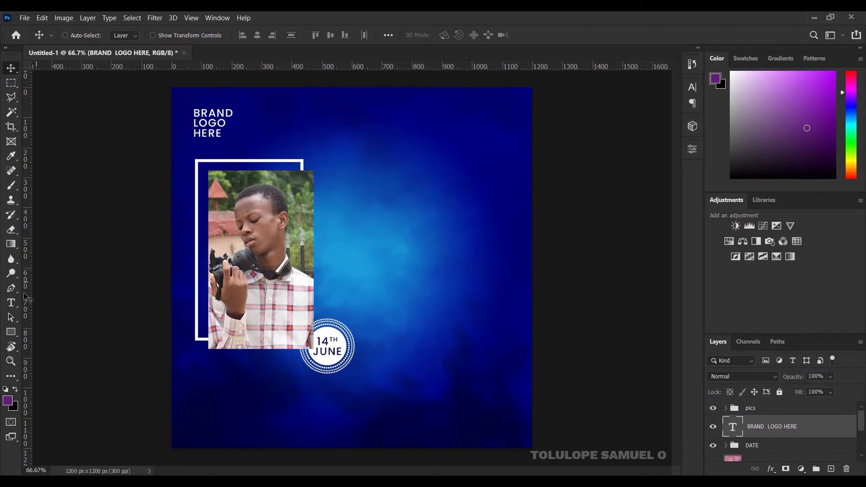
pyautogui.click(10, 303)
# Step: Set BRAND LOGO HERE to Cherry Angela, then type HAPPY BIRTHDAY right of the portrait
pyautogui.click(124, 35)
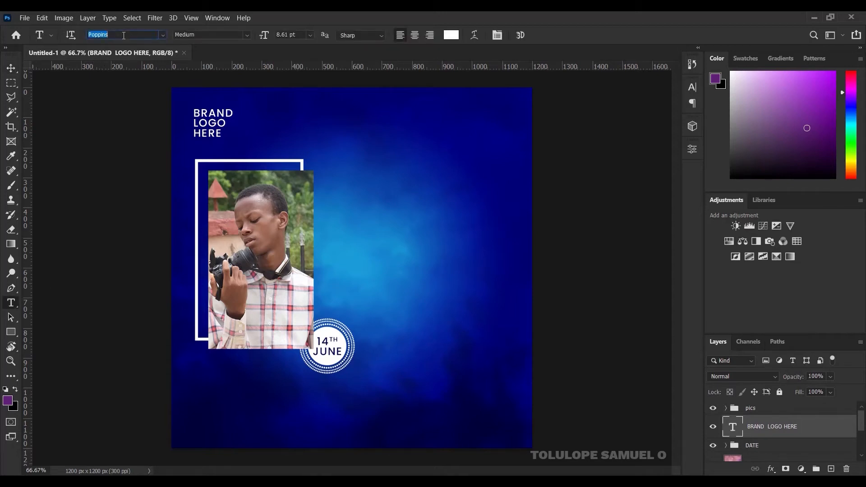
pyautogui.write('cxh')
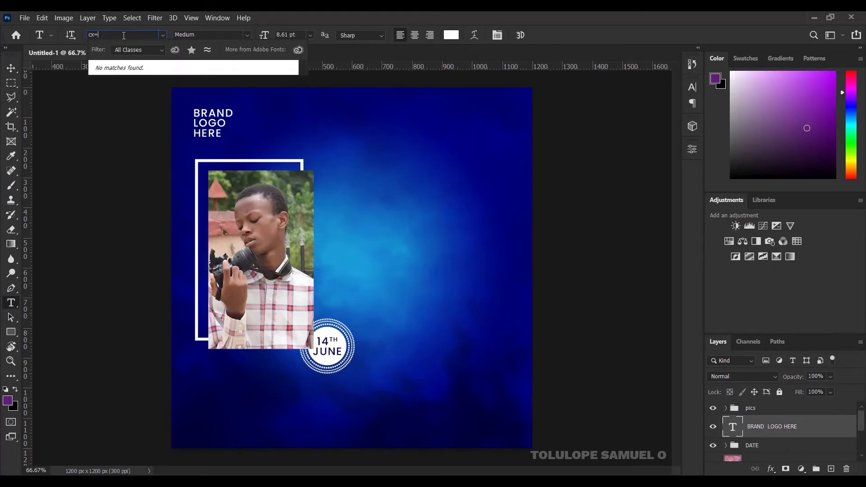
pyautogui.press('BackSpace')
pyautogui.write('d')
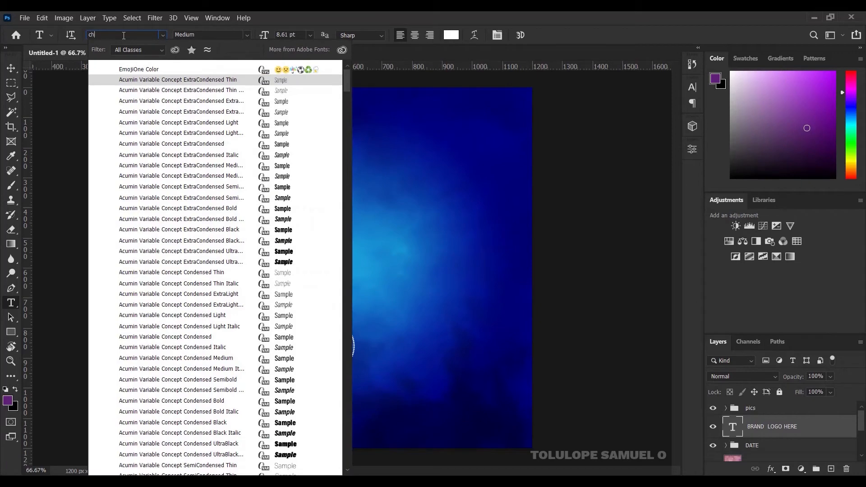
pyautogui.write('err')
pyautogui.press('Return')
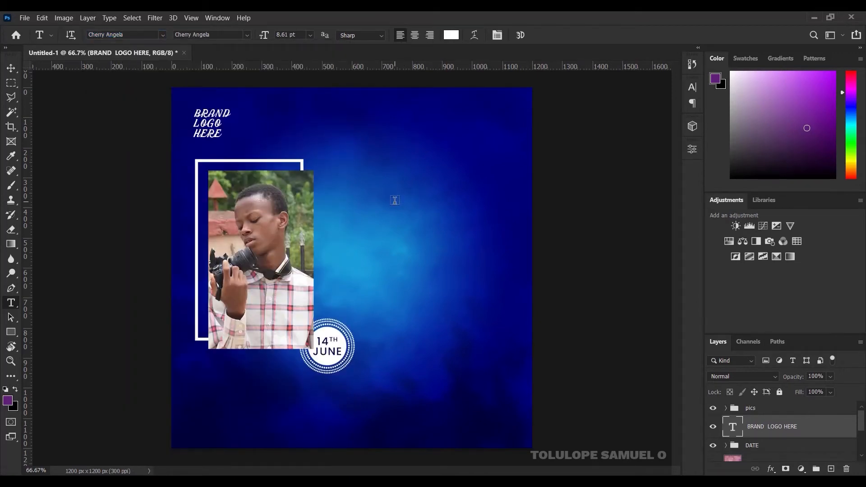
pyautogui.click(395, 201)
pyautogui.write('H')
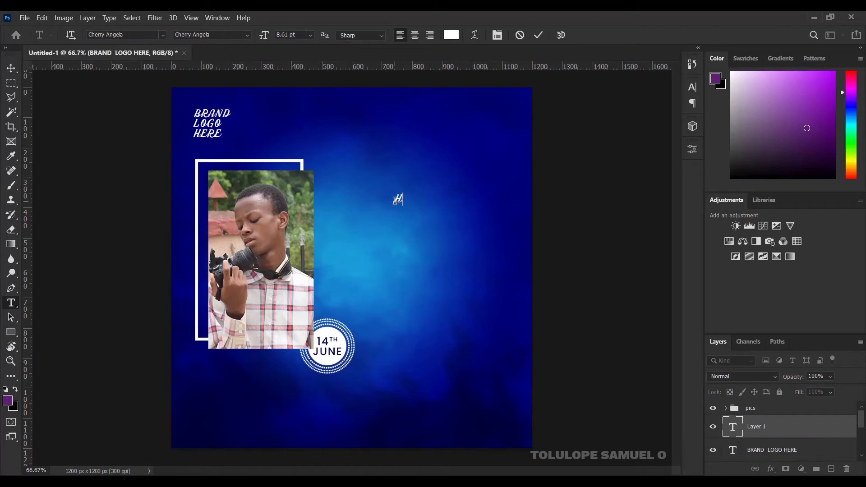
pyautogui.write('APPY BIRTH')
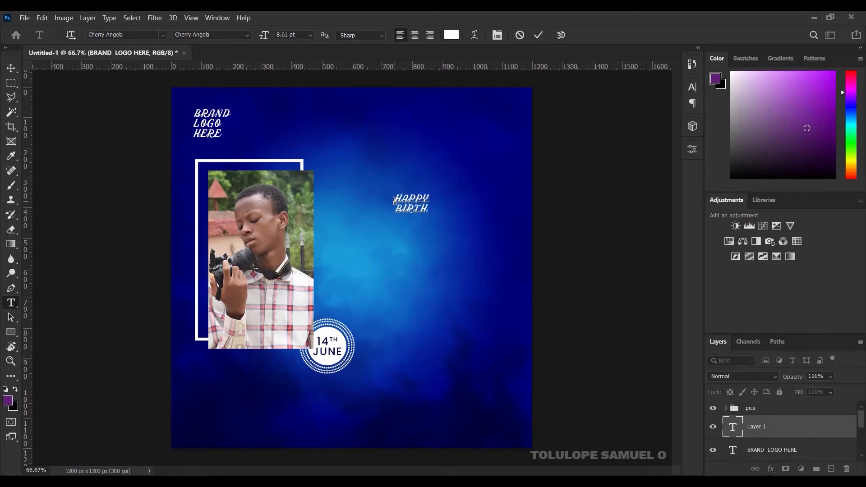
pyautogui.write('DAY')
# Step: Turn off All Caps so the text reads Happy Birthday
pyautogui.hotkey('ctrl', 'a')
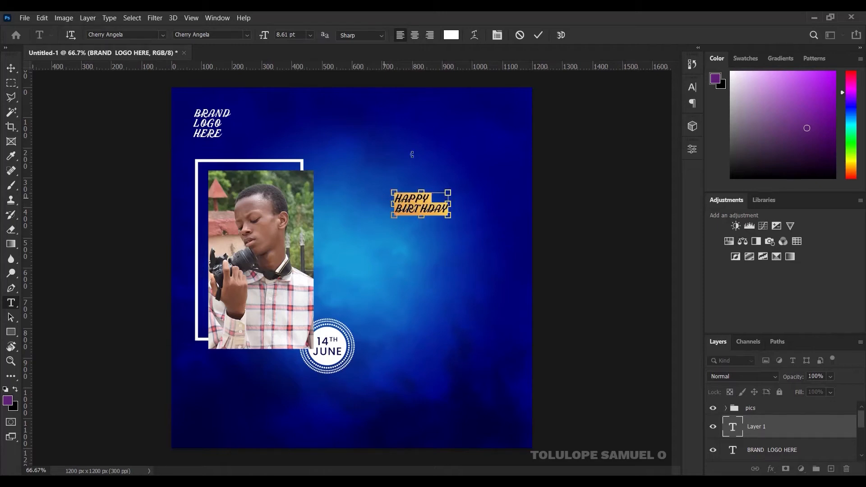
pyautogui.click(497, 35)
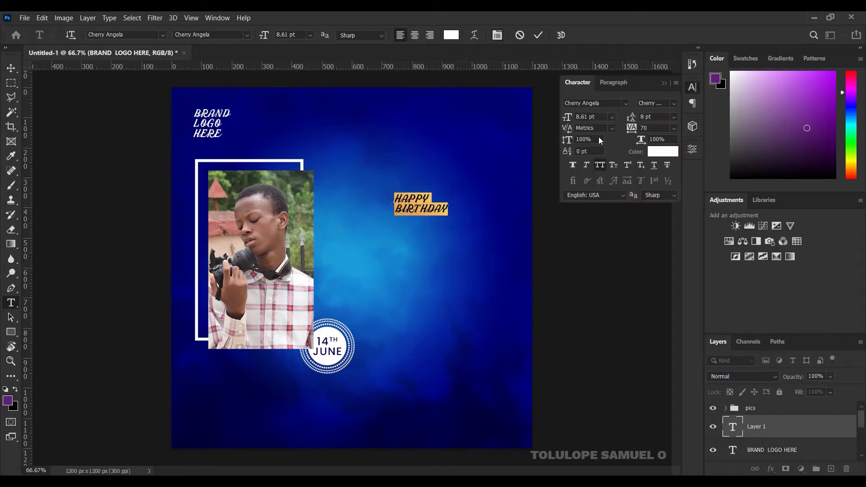
pyautogui.click(601, 166)
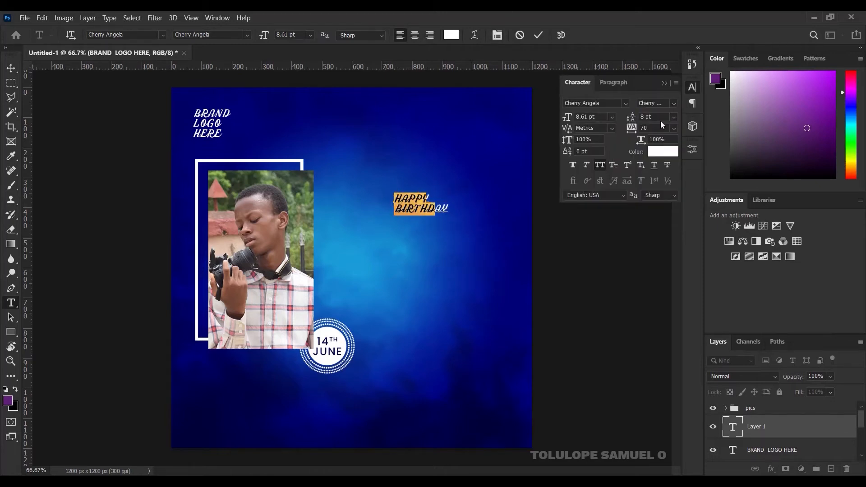
pyautogui.click(666, 82)
pyautogui.click(539, 35)
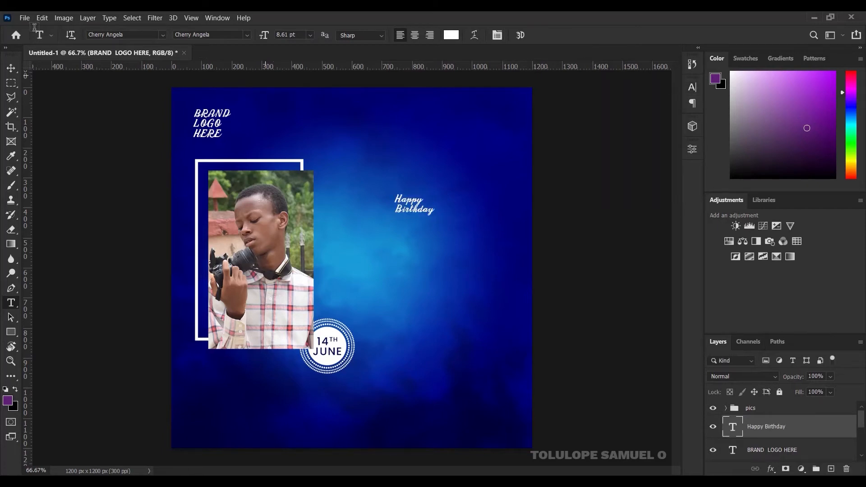
# Step: Scale the Happy Birthday text to about 338.83% and move it lower
pyautogui.click(16, 66)
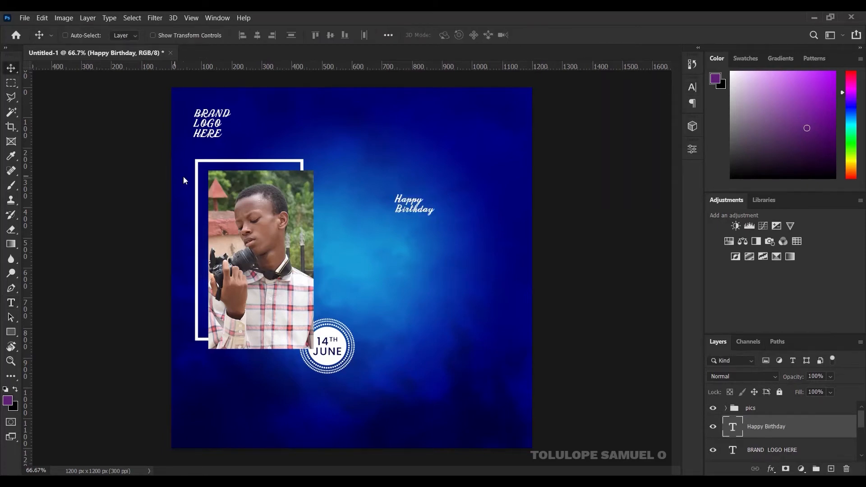
pyautogui.hotkey('ctrl', 't')
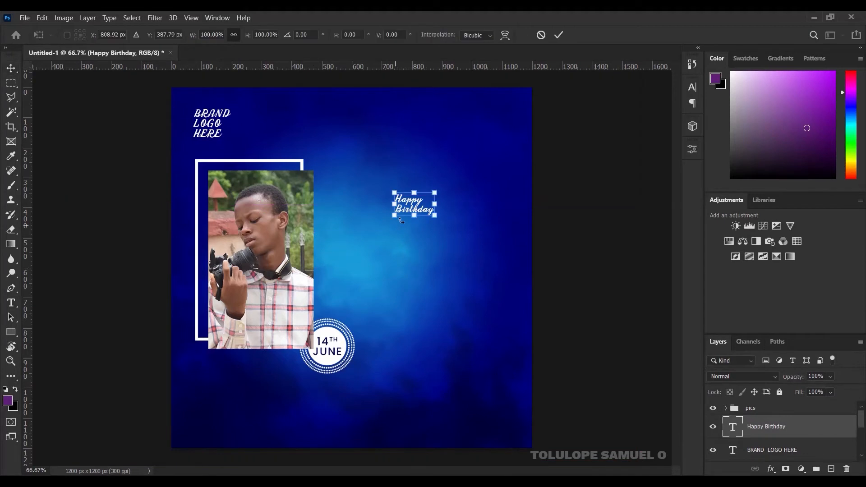
pyautogui.moveTo(433, 216); pyautogui.dragTo(478, 251)
pyautogui.click(558, 37)
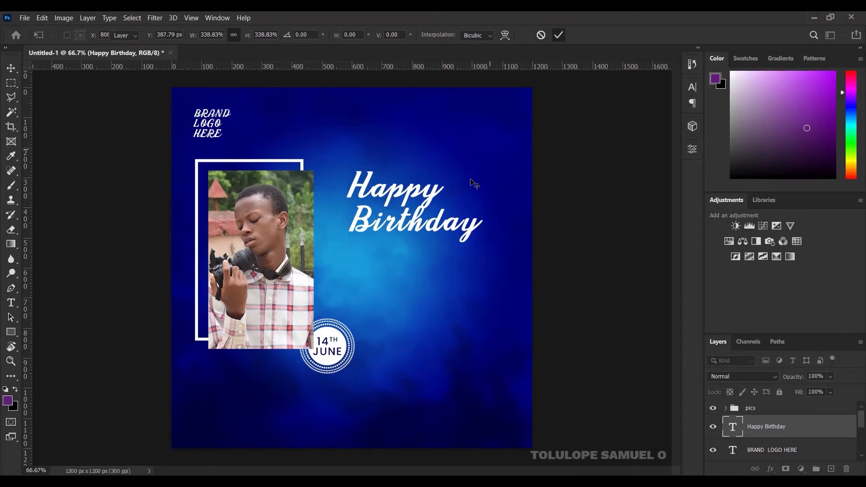
pyautogui.moveTo(445, 204); pyautogui.dragTo(451, 239)
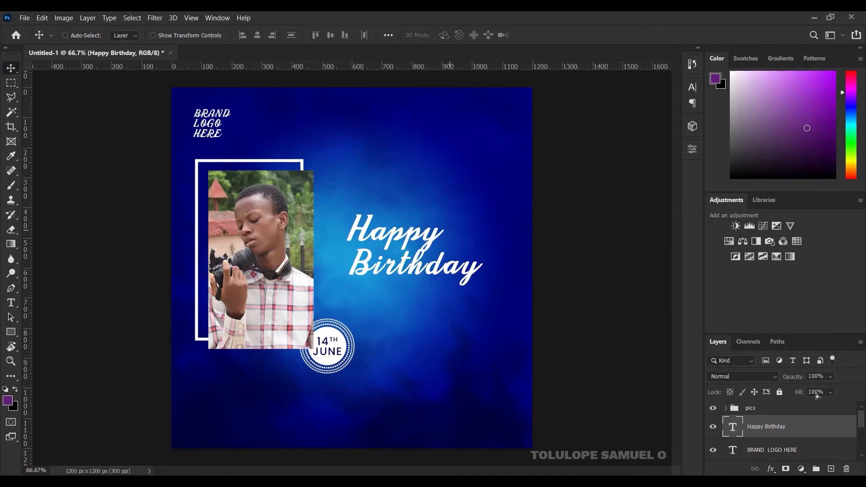
# Step: Apply a 6 px Drop Shadow and a Bevel & Emboss style to the Happy Birthday layer
pyautogui.rightClick(822, 429)
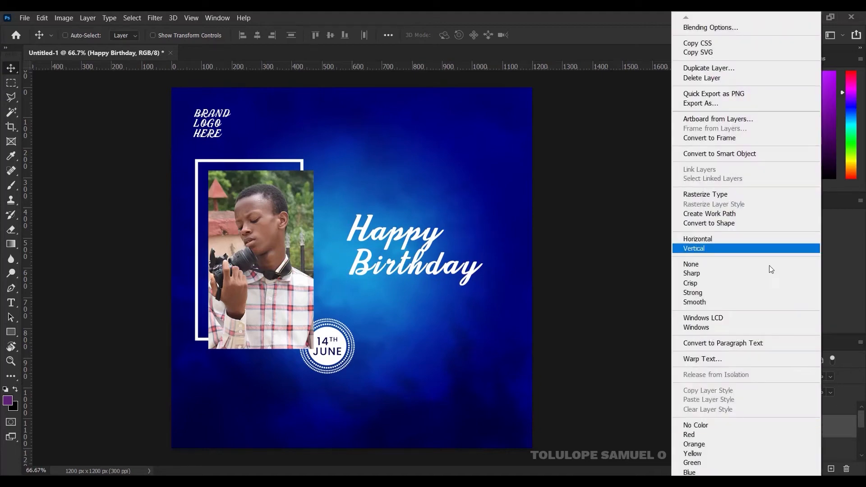
pyautogui.click(697, 28)
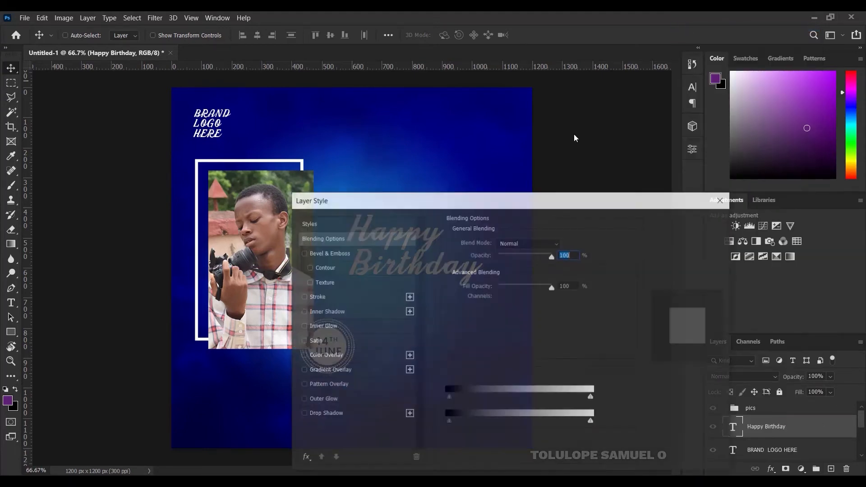
pyautogui.moveTo(489, 201); pyautogui.dragTo(619, 76)
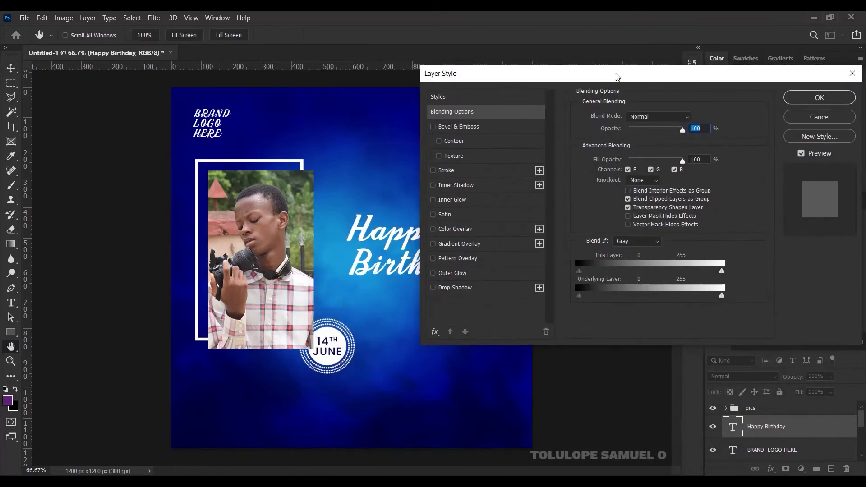
pyautogui.click(447, 290)
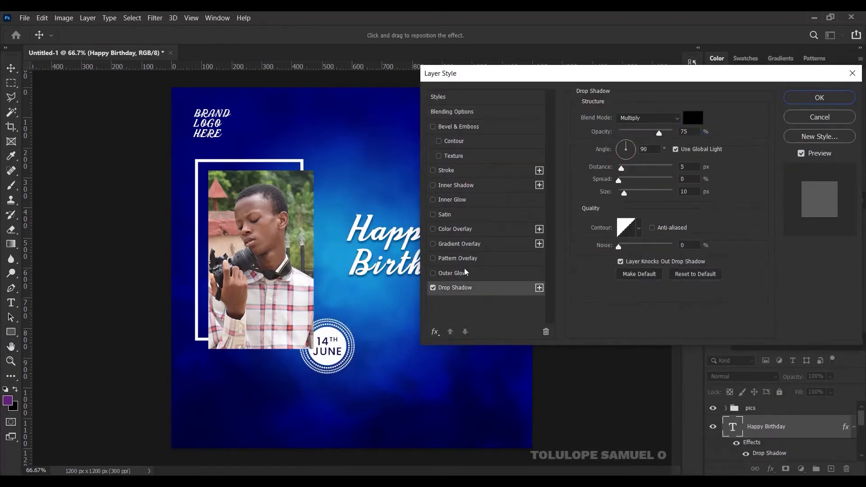
pyautogui.moveTo(626, 197); pyautogui.dragTo(622, 195)
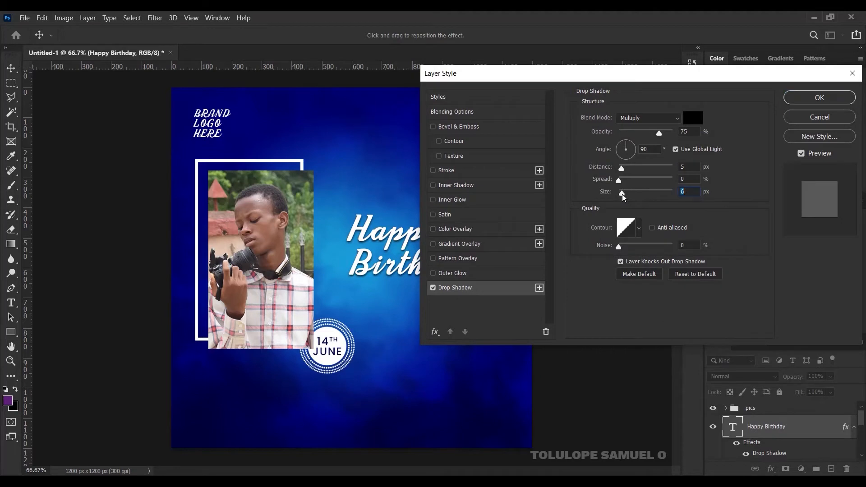
pyautogui.click(455, 128)
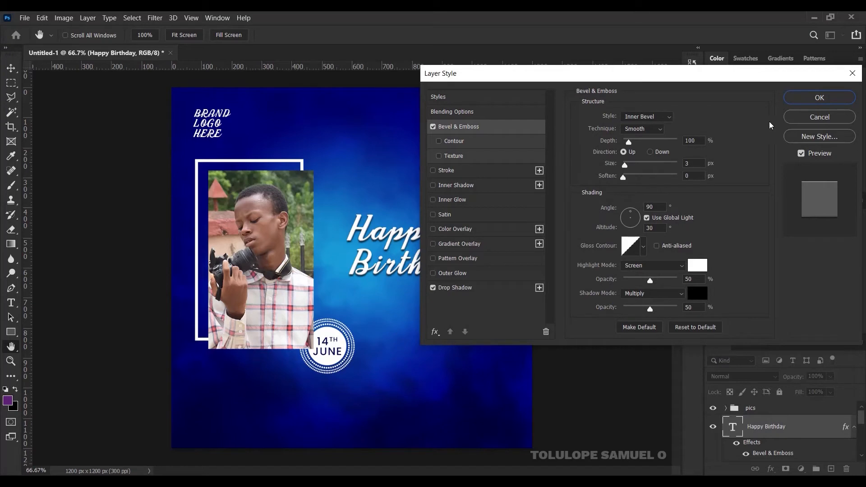
pyautogui.click(819, 98)
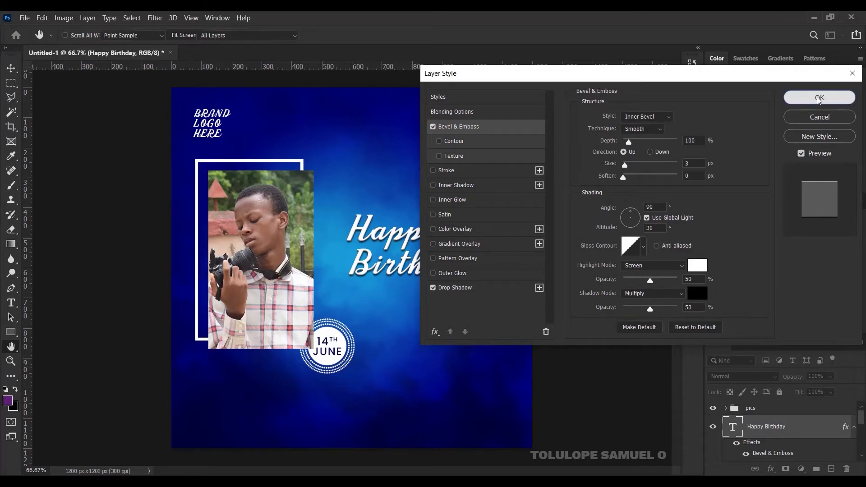
# Step: Centre the Happy Birthday text vertically on the canvas and shift it 35 px right
pyautogui.click(854, 424)
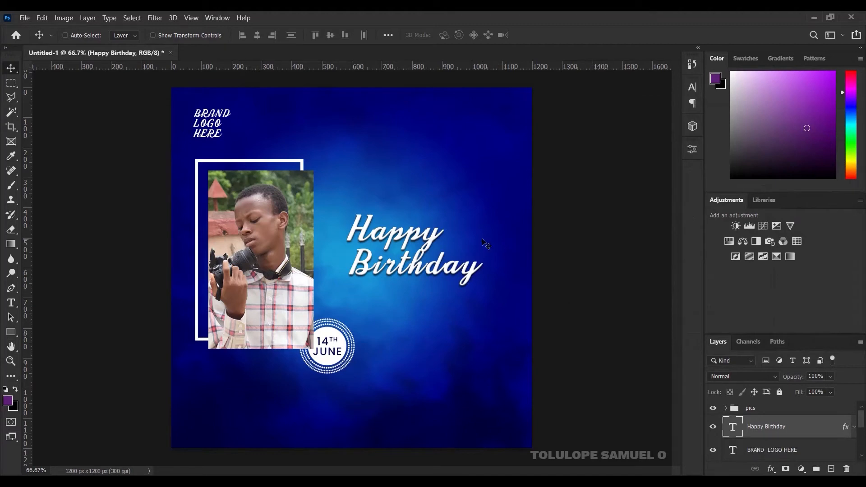
pyautogui.press('ctrl')
pyautogui.hotkey('ctrl', 'a')
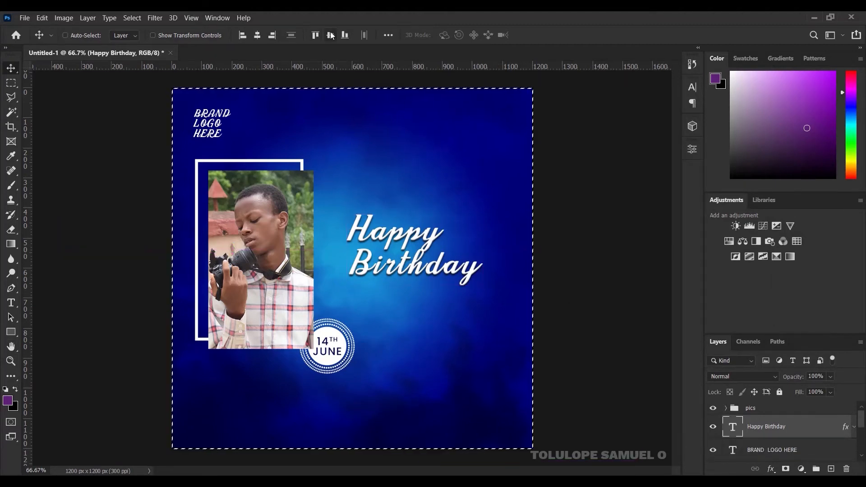
pyautogui.click(331, 36)
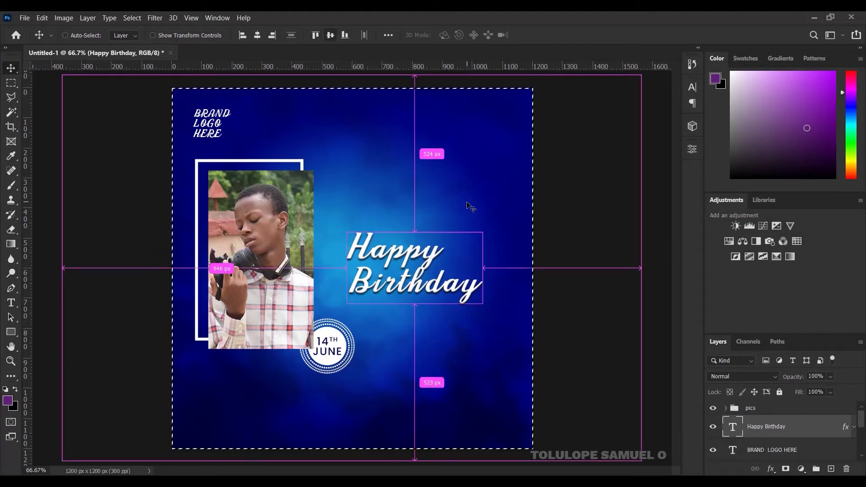
pyautogui.hotkey('ctrl', 'd')
pyautogui.moveTo(434, 258); pyautogui.dragTo(445, 256)
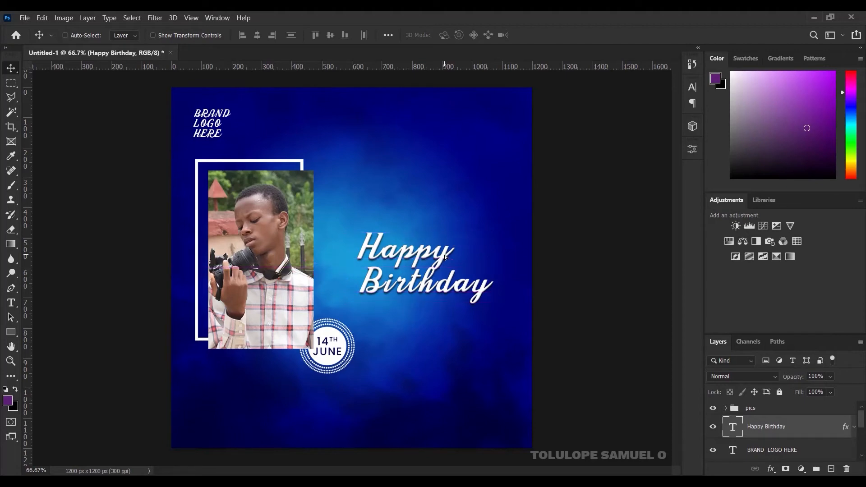
# Step: Try Poppins SemiBold on Happy Birthday, then undo to keep Cherry Angela
pyautogui.click(11, 303)
pyautogui.click(135, 36)
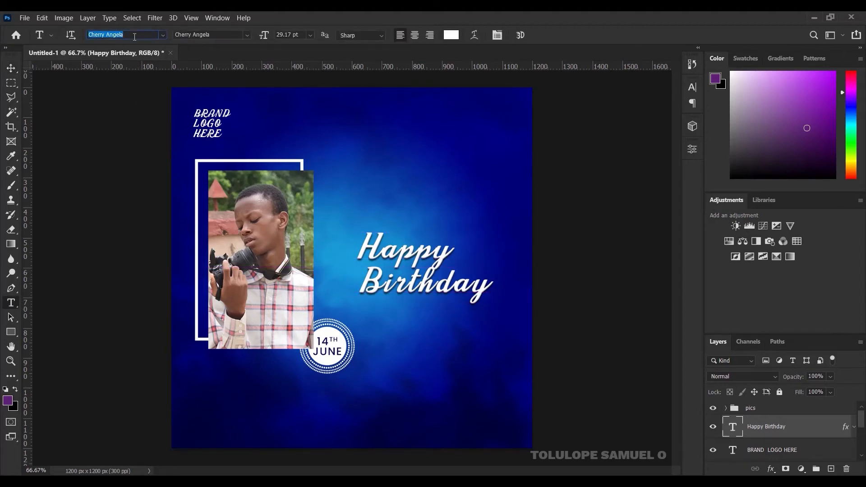
pyautogui.write('Poppins')
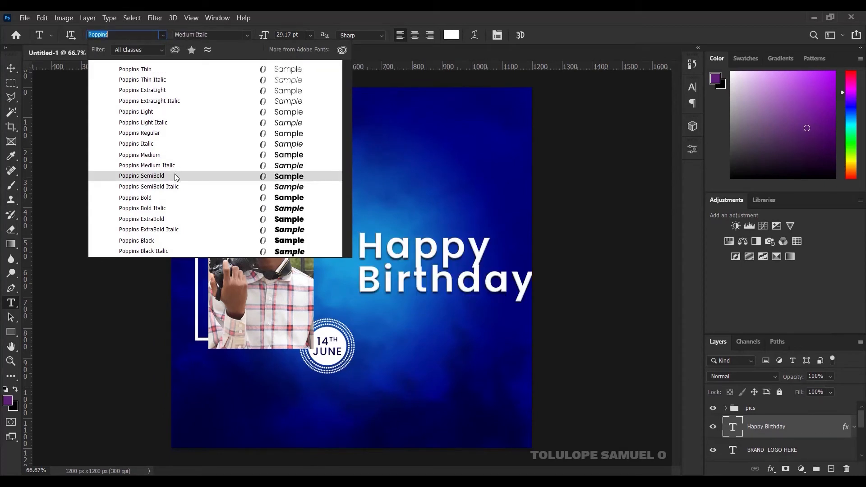
pyautogui.click(175, 176)
pyautogui.click(11, 68)
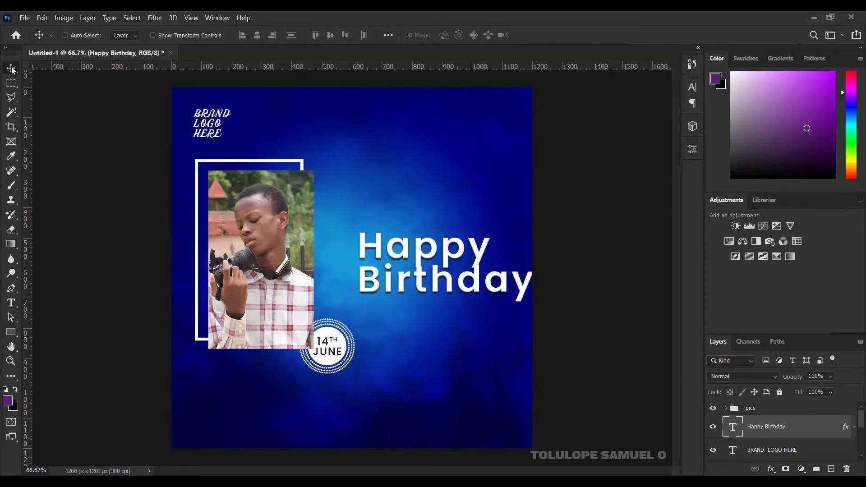
pyautogui.hotkey('ctrl', 'z')
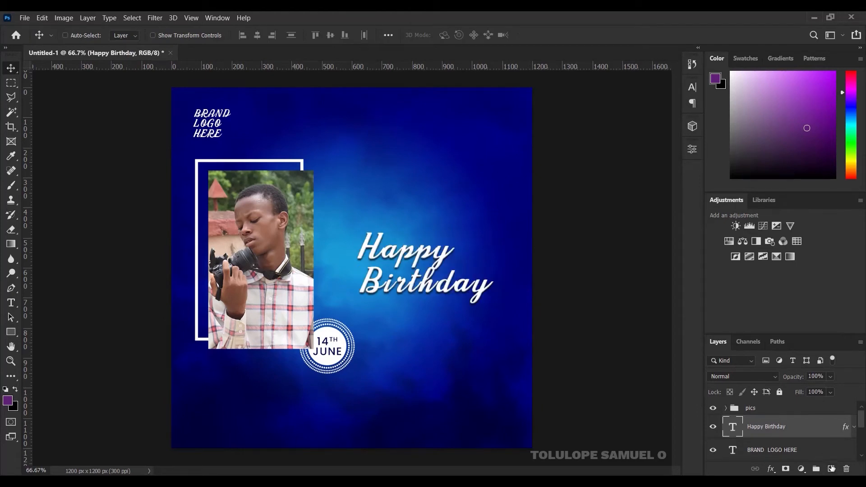
# Step: Add a new layer above Happy Birthday and choose the Poppins SemiBold font
pyautogui.click(833, 468)
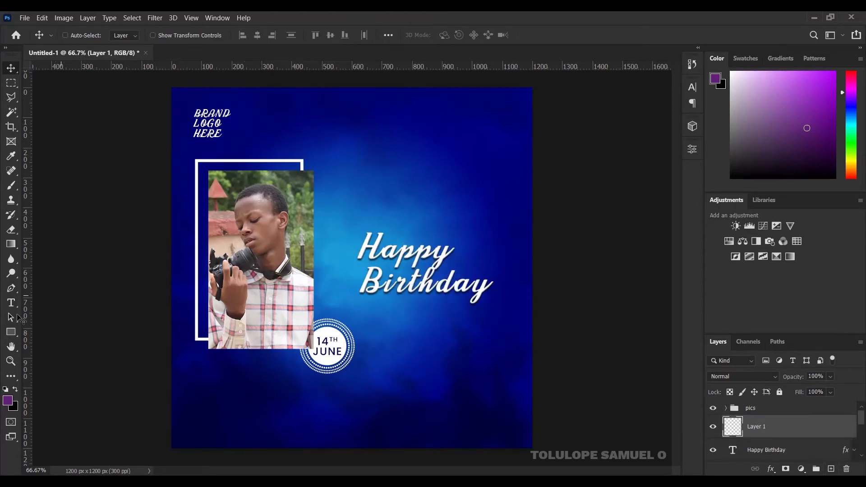
pyautogui.click(11, 303)
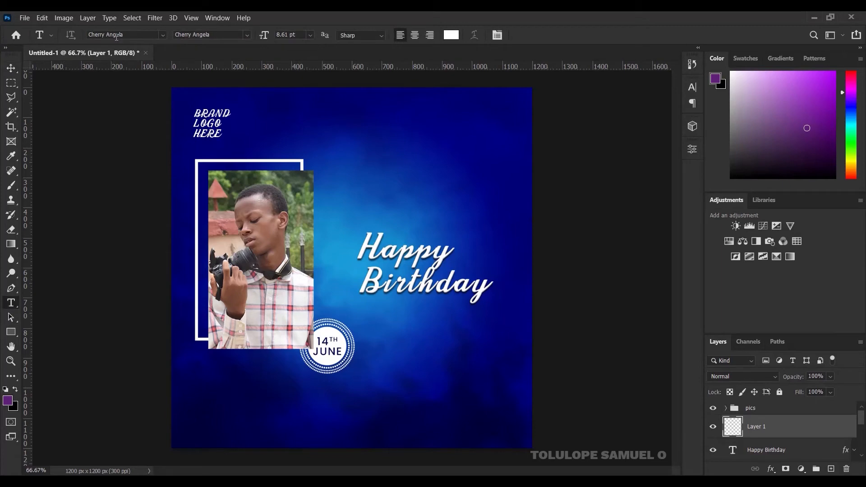
pyautogui.click(117, 37)
pyautogui.write('opp')
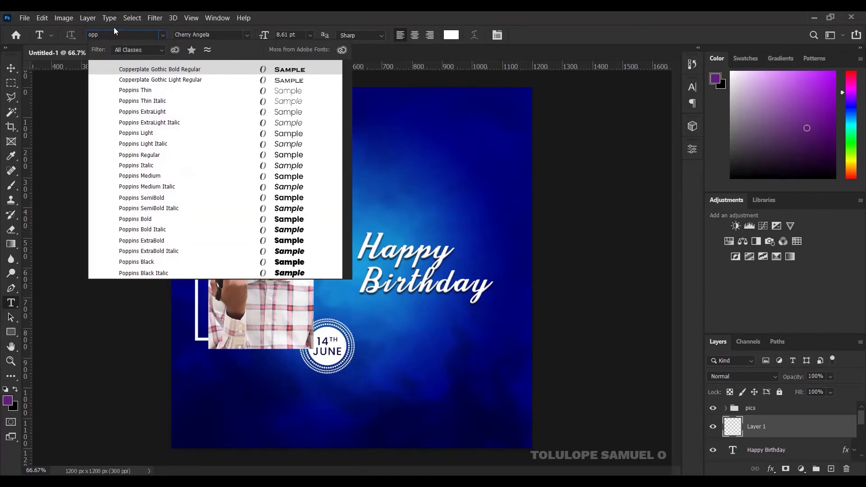
pyautogui.press('BackSpace')
pyautogui.press('BackSpace')
pyautogui.press('BackSpace')
pyautogui.write('pop')
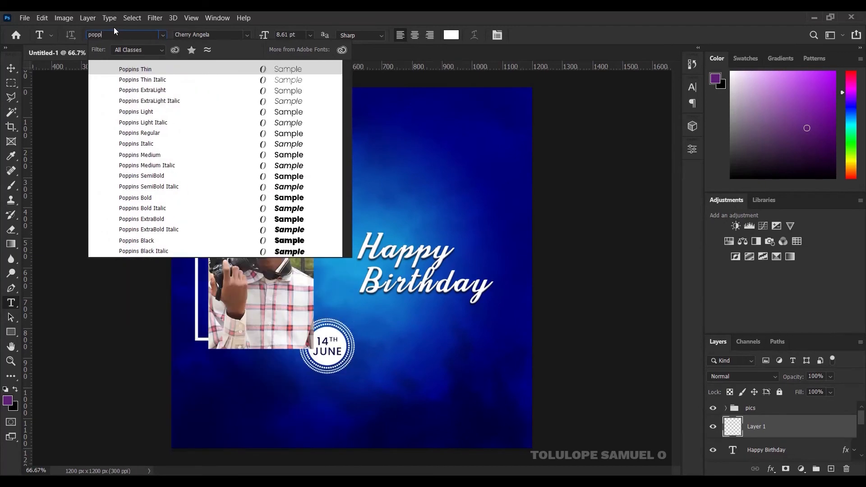
pyautogui.click(168, 181)
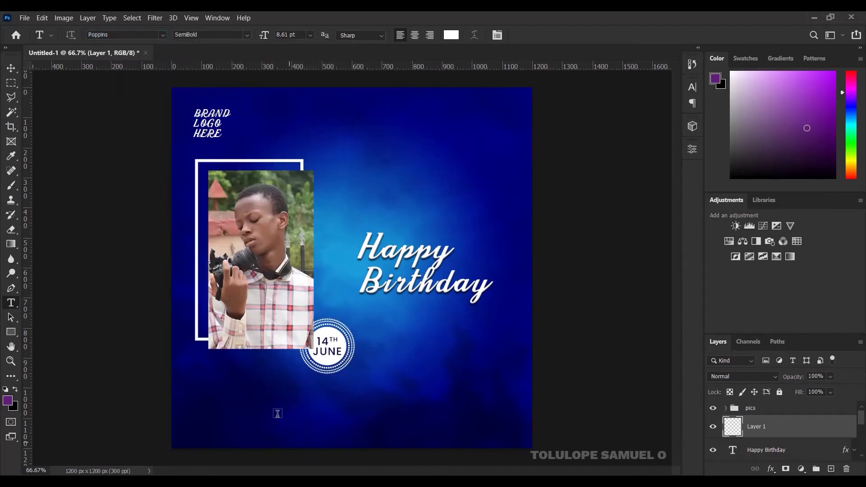
# Step: Type the celebrant's full name as a text line below the date badge
pyautogui.click(289, 399)
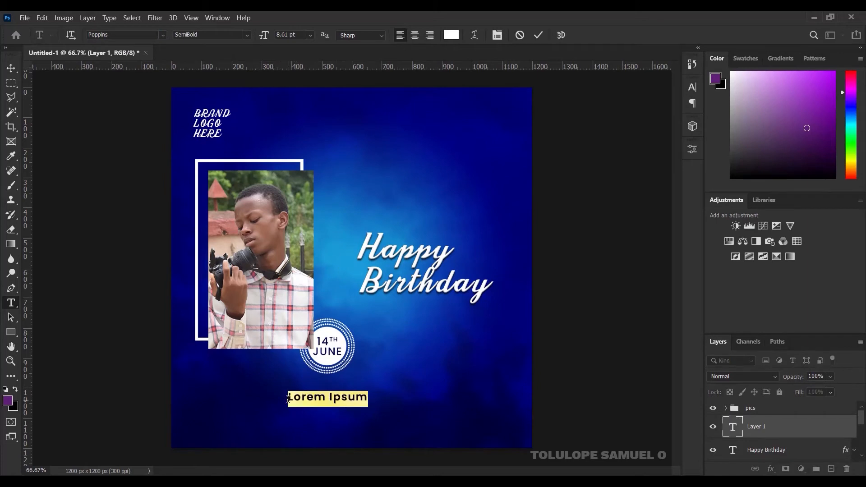
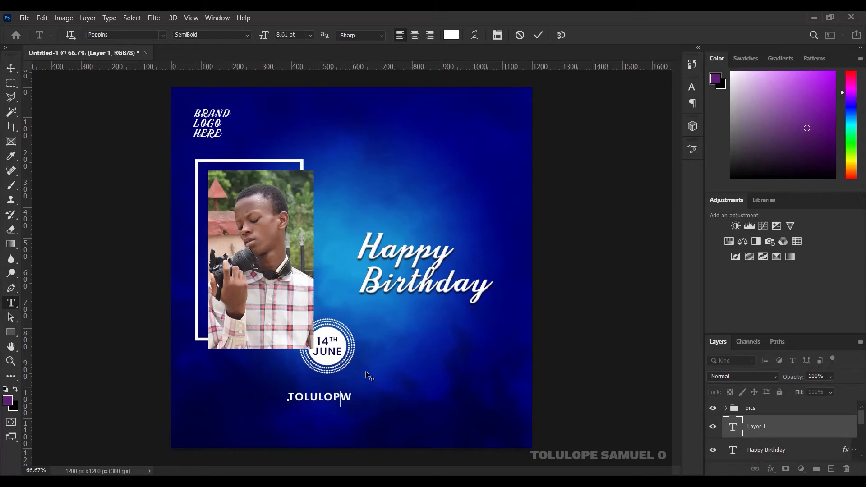
pyautogui.click(539, 36)
# Step: Enlarge the name text to about 170.82% and nudge it down
pyautogui.press('v')
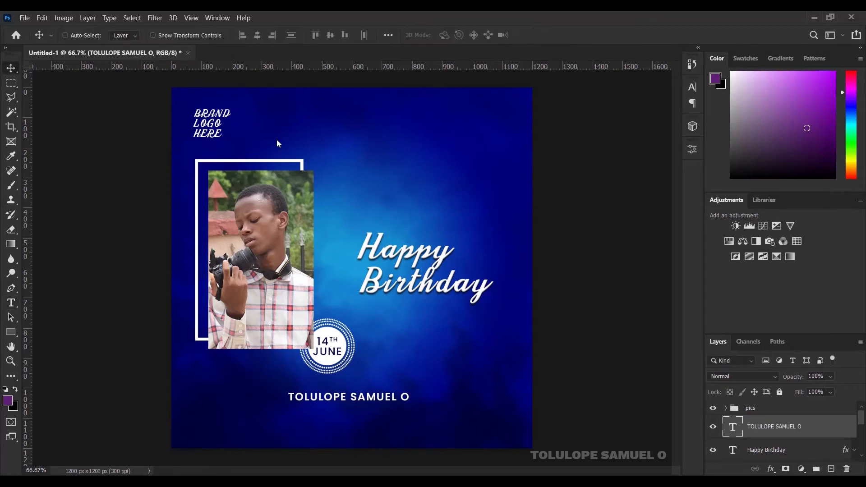
pyautogui.hotkey('ctrl', 't')
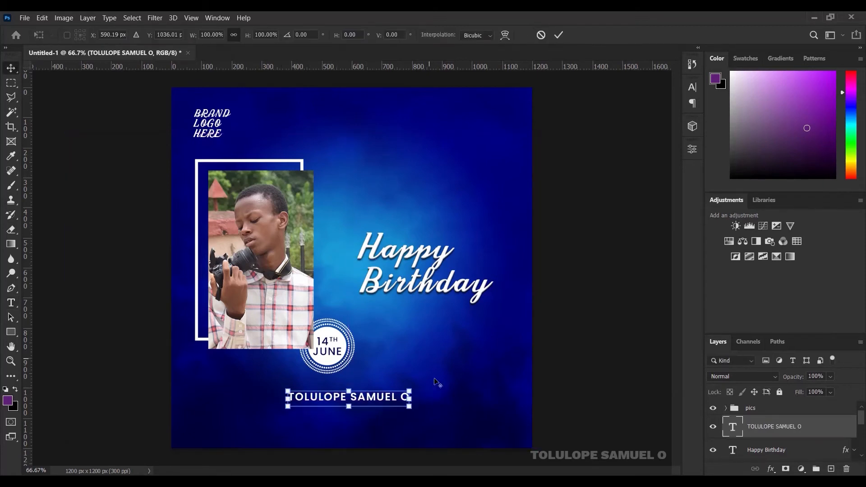
pyautogui.moveTo(411, 388); pyautogui.dragTo(452, 376)
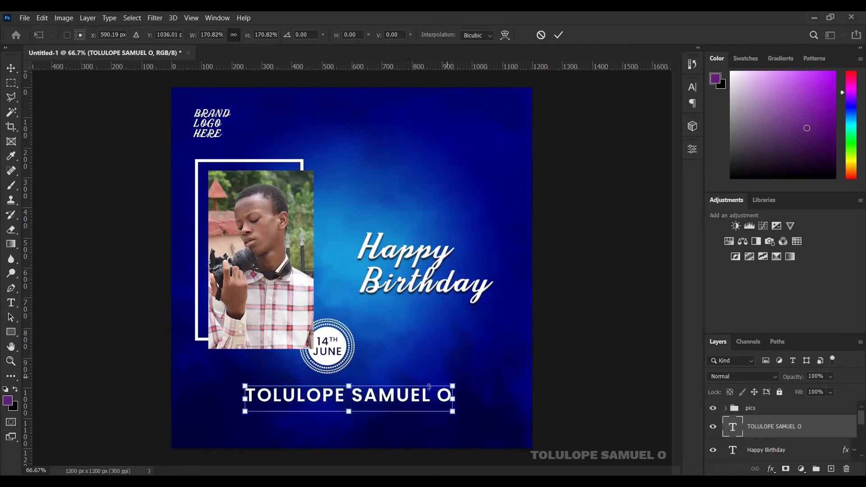
pyautogui.click(559, 35)
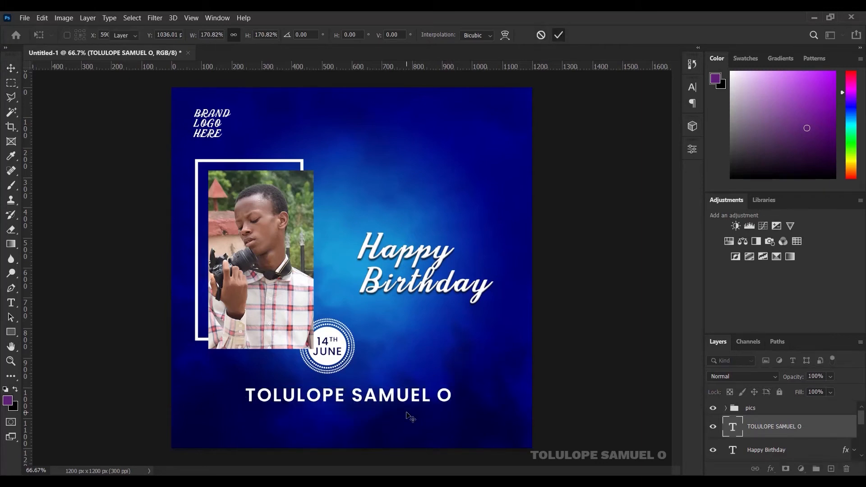
pyautogui.press('Down')
pyautogui.press('Down')
pyautogui.press('Down')
pyautogui.press('Down')
pyautogui.press('Down')
pyautogui.press('Down')
pyautogui.press('Down')
pyautogui.press('Down')
pyautogui.press('Down')
pyautogui.press('Down')
pyautogui.press('Down')
pyautogui.press('Down')
pyautogui.press('Down')
pyautogui.press('Down')
pyautogui.press('Down')
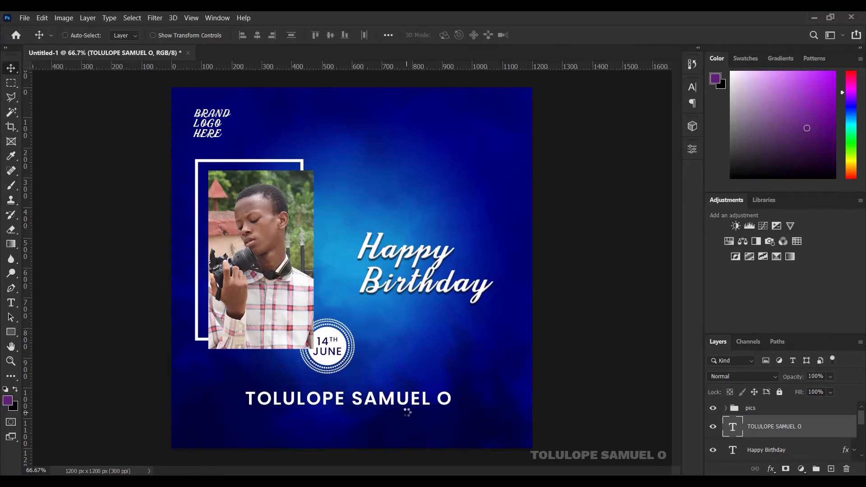
pyautogui.press('Down')
pyautogui.press('Down')
pyautogui.press('Down')
pyautogui.press('Down')
pyautogui.press('Down')
pyautogui.press('Down')
pyautogui.press('Down')
pyautogui.press('Down')
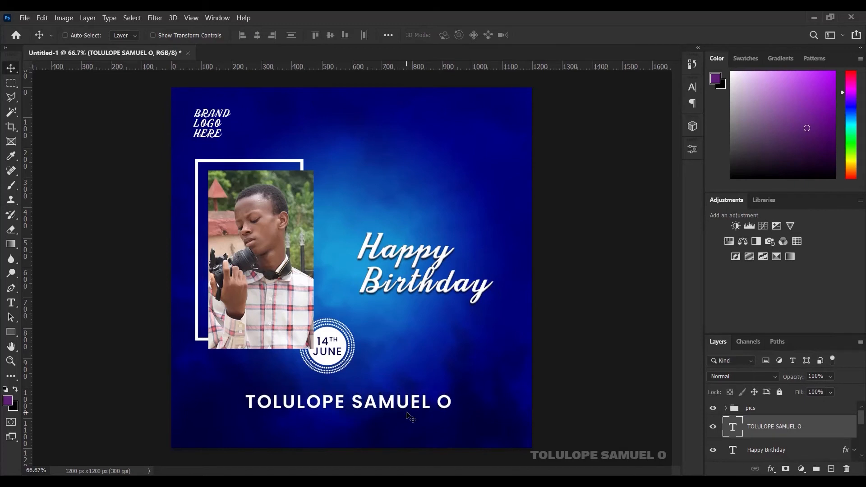
# Step: Add the line 'Much love from BRAND NAME HERE' below the name in Regular weight
pyautogui.click(10, 308)
pyautogui.click(290, 431)
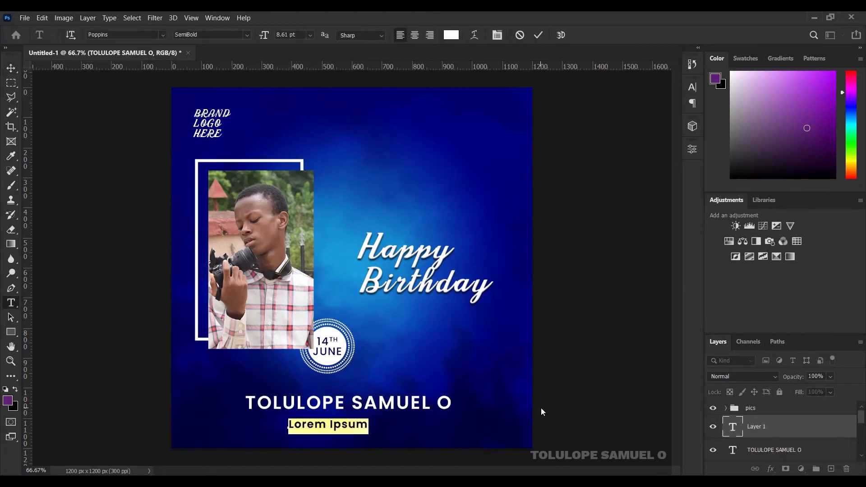
pyautogui.write('Much ')
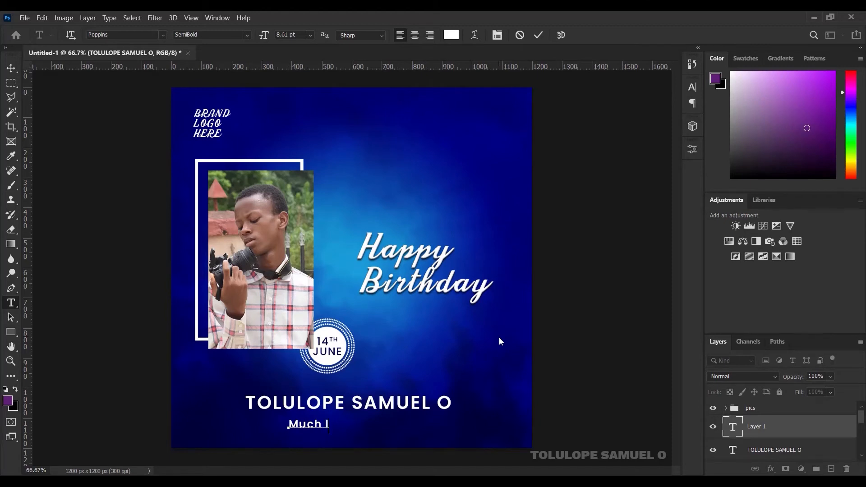
pyautogui.write('love from B')
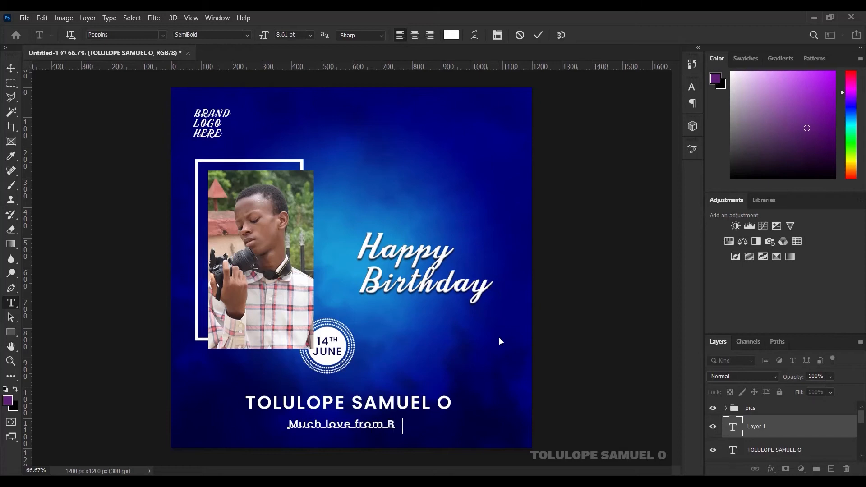
pyautogui.write('RAND NAME')
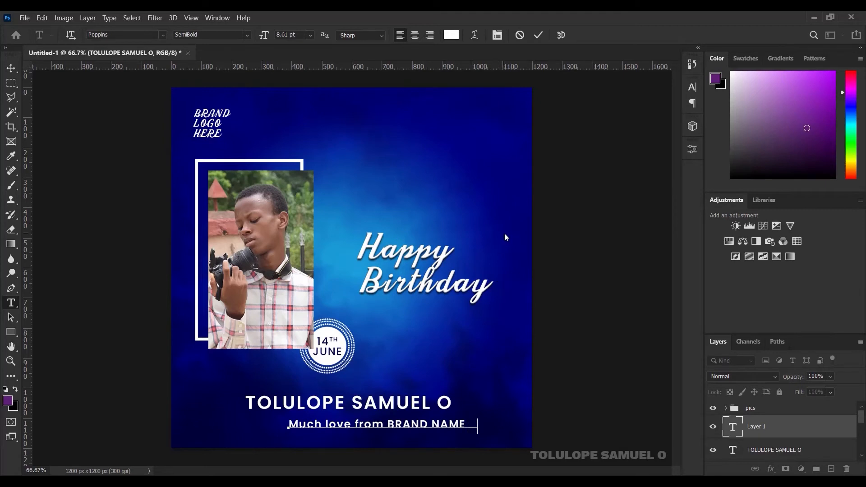
pyautogui.write(' HERE')
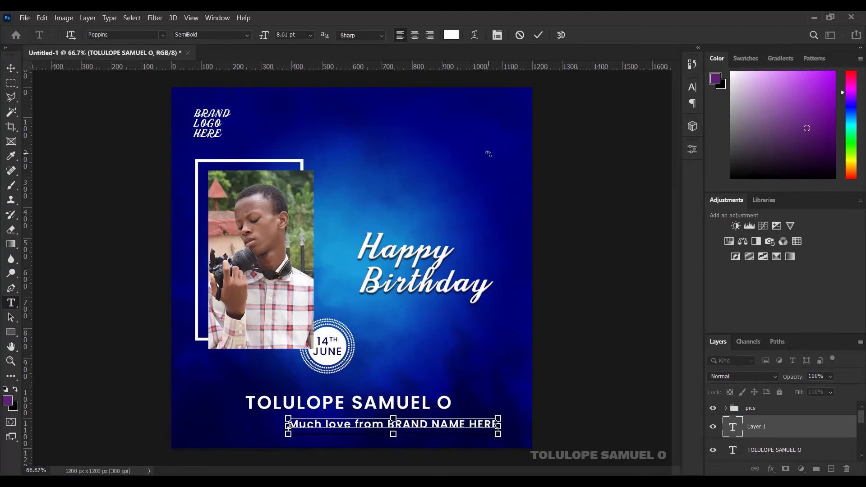
pyautogui.hotkey('ctrl', 'a')
pyautogui.click(247, 36)
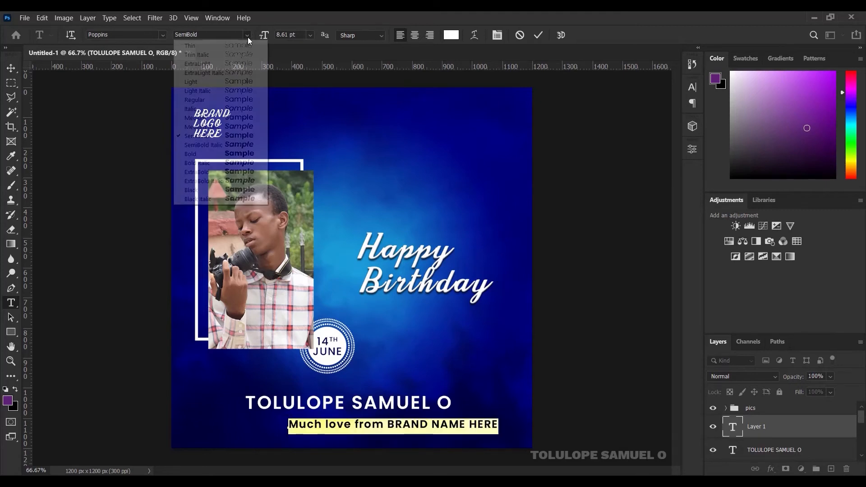
pyautogui.click(200, 99)
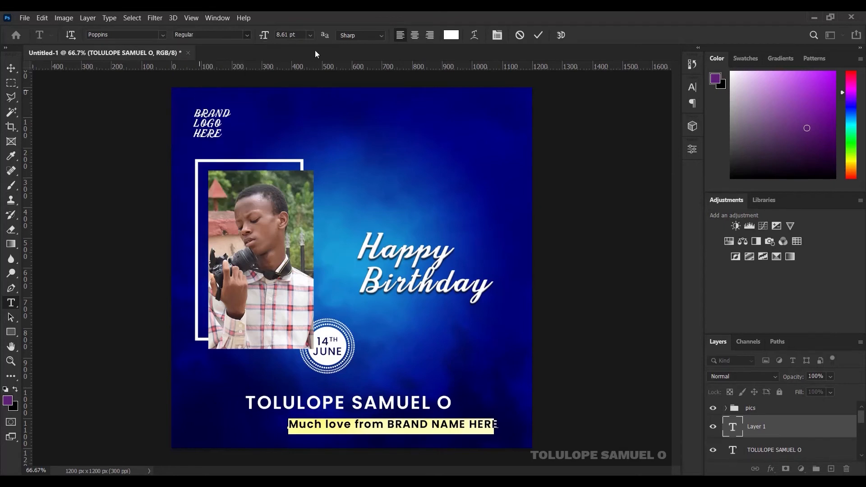
pyautogui.click(538, 36)
# Step: Scale the dedication line down to 81.18% and centre it horizontally on the canvas
pyautogui.click(12, 68)
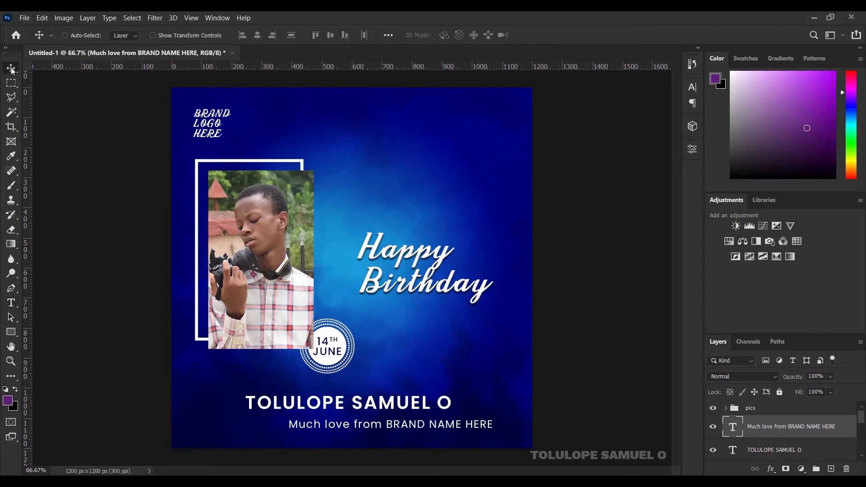
pyautogui.hotkey('ctrl', 't')
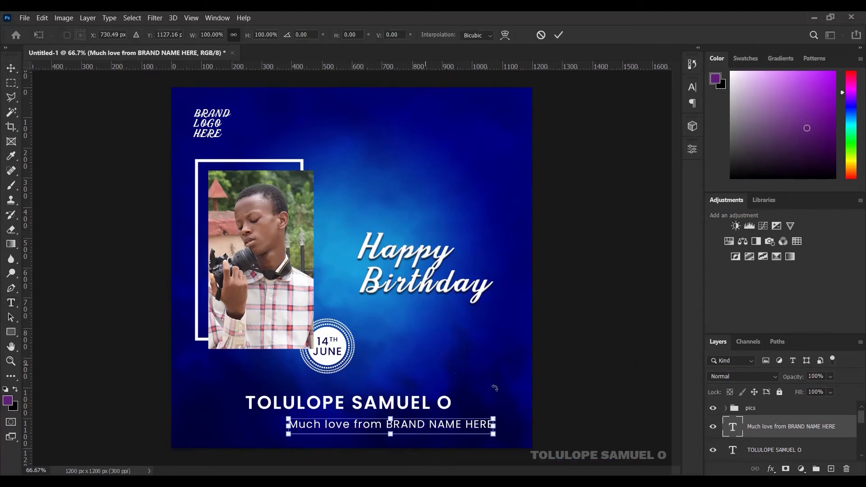
pyautogui.moveTo(494, 420); pyautogui.dragTo(471, 415)
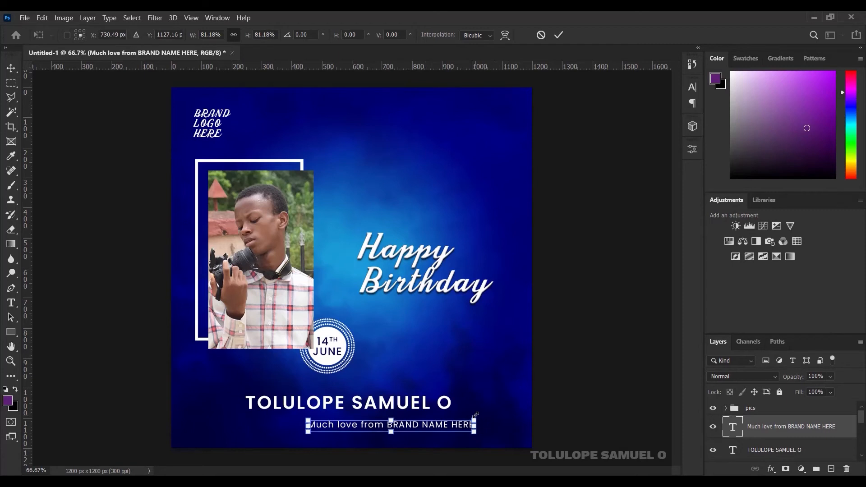
pyautogui.click(559, 35)
pyautogui.hotkey('ctrl', 'a')
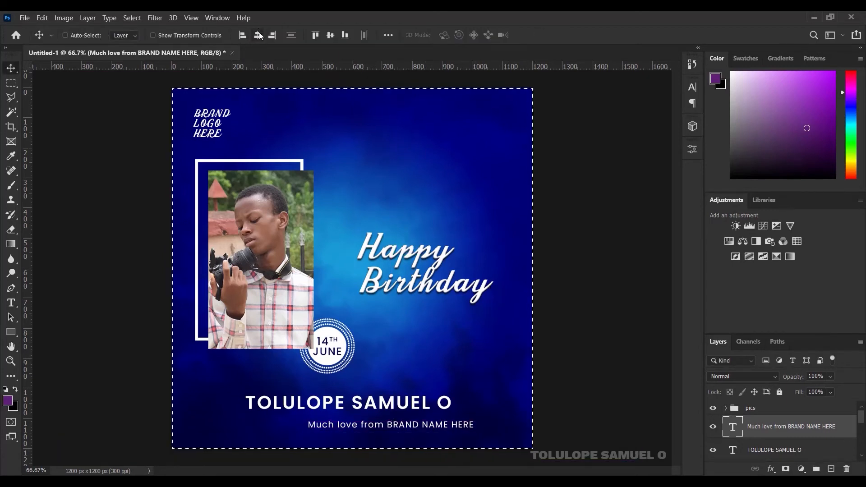
pyautogui.click(260, 37)
pyautogui.press('ctrl')
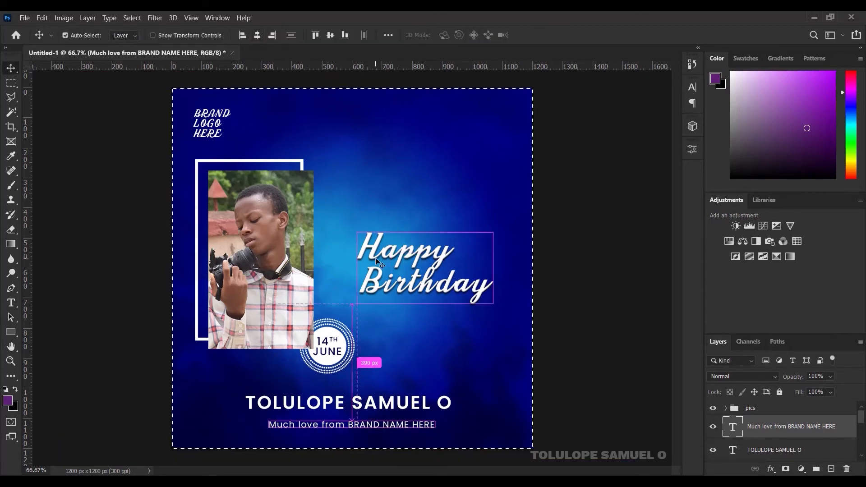
pyautogui.hotkey('ctrl', 'd')
# Step: Nudge the dedication line up twice under the name, then select the Happy Birthday layer
pyautogui.press('Up')
pyautogui.press('Up')
pyautogui.press('Up')
pyautogui.press('Up')
pyautogui.press('Up')
pyautogui.press('Up')
pyautogui.press('Up')
pyautogui.press('Up')
pyautogui.press('Up')
pyautogui.press('Up')
pyautogui.press('Up')
pyautogui.press('Up')
pyautogui.press('Up')
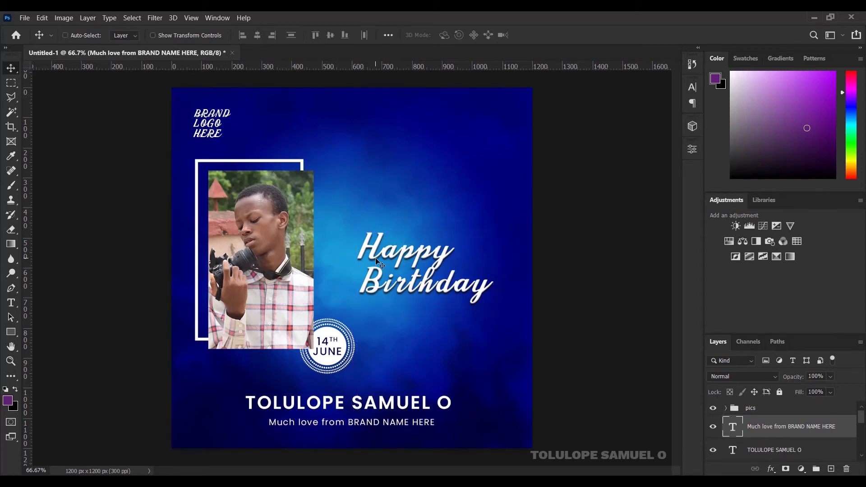
pyautogui.press('Up')
pyautogui.press('Up')
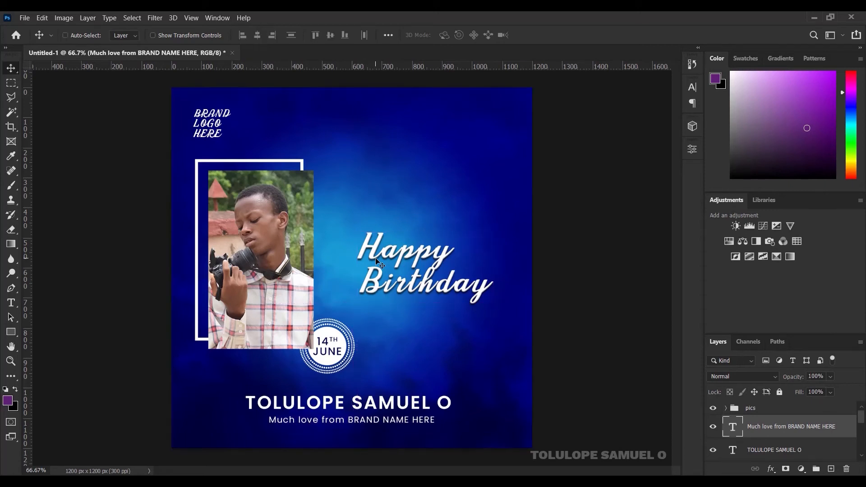
pyautogui.rightClick(479, 285)
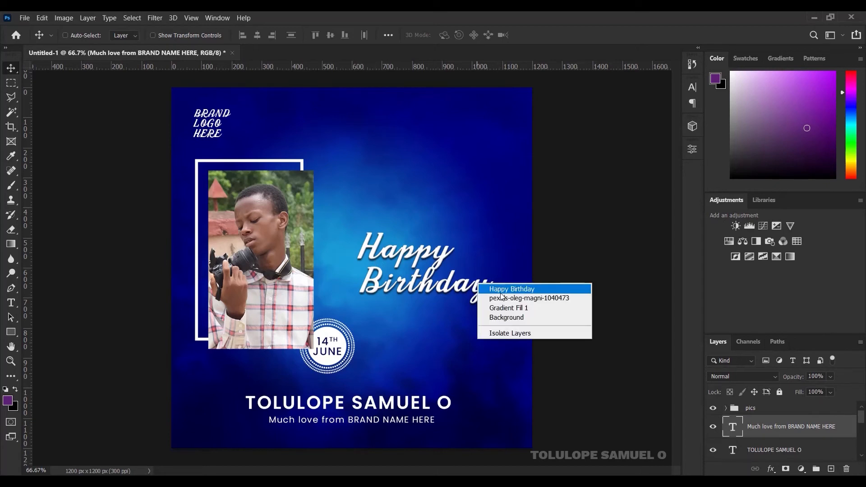
pyautogui.click(492, 286)
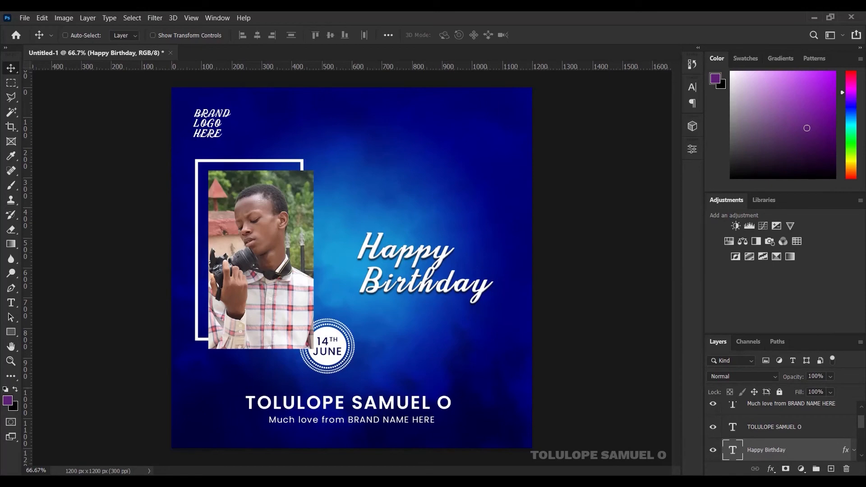
# Step: Place the lens-flare image in Screen mode, positioned across the Birthday word
pyautogui.click(403, 482)
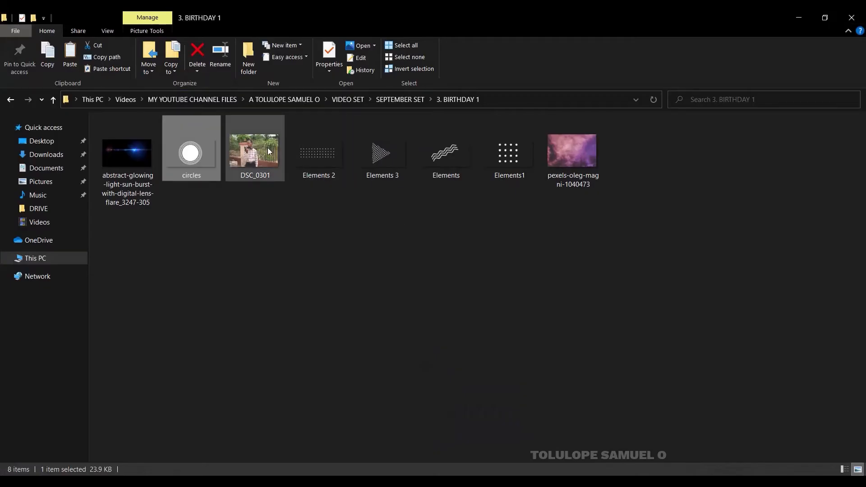
pyautogui.moveTo(141, 142); pyautogui.dragTo(382, 313)
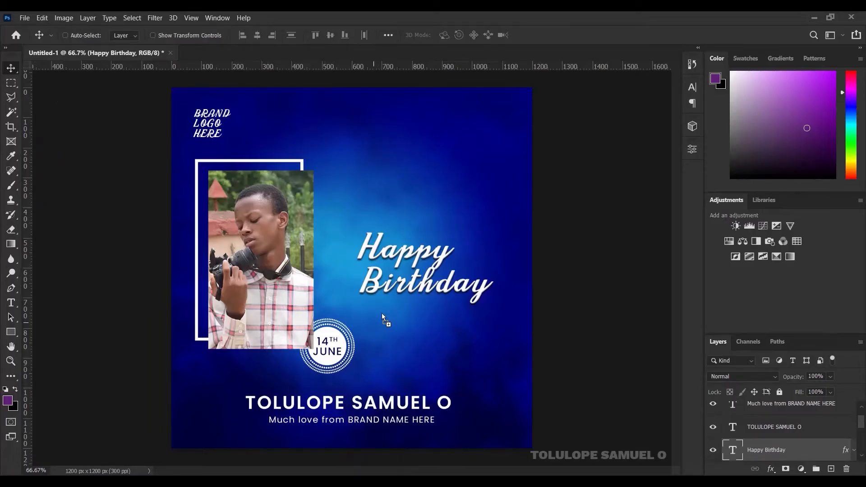
pyautogui.moveTo(392, 273); pyautogui.dragTo(392, 272)
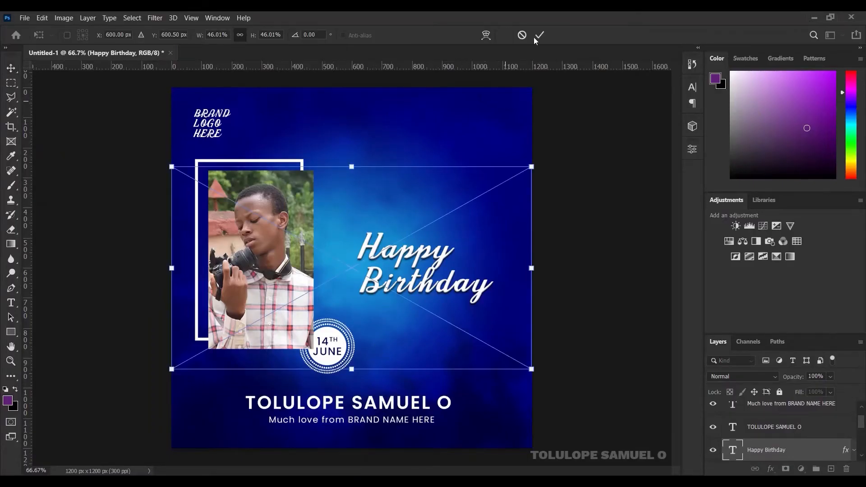
pyautogui.click(540, 36)
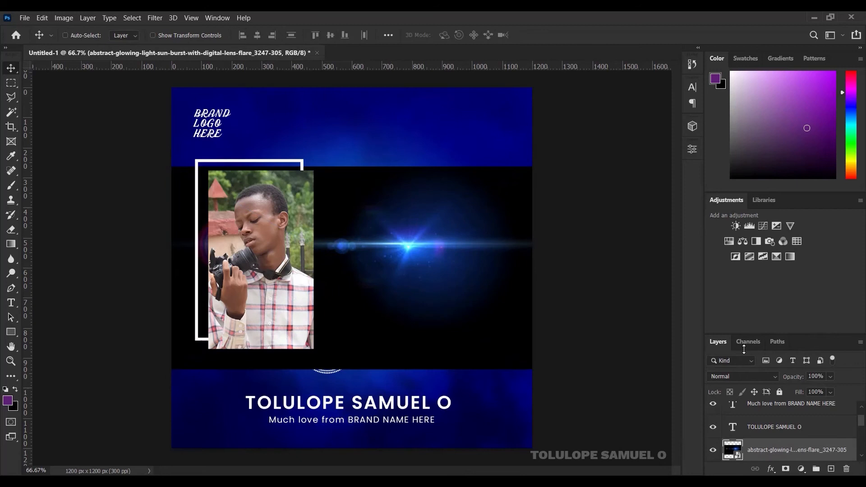
pyautogui.click(745, 380)
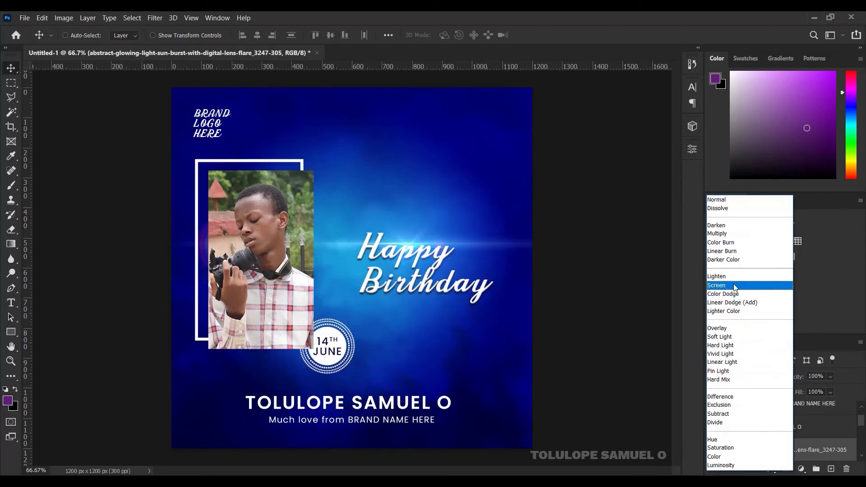
pyautogui.click(735, 287)
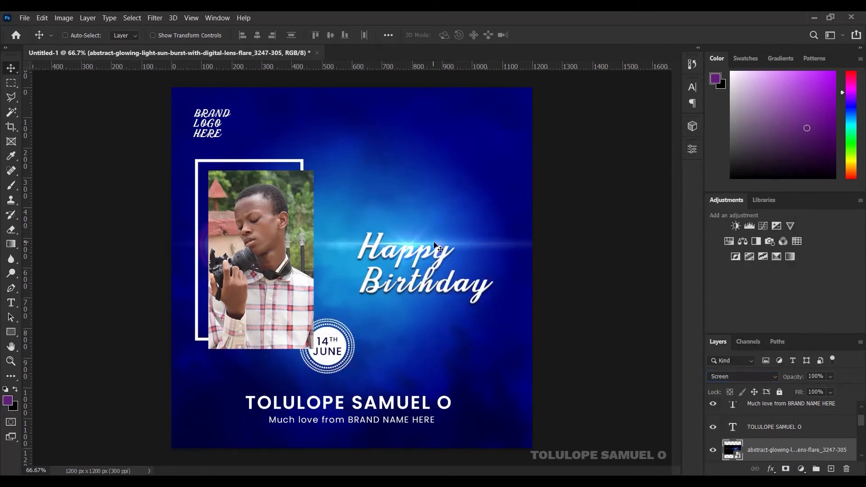
pyautogui.moveTo(434, 245)
pyautogui.mouseDown()
pyautogui.moveTo(451, 304)
pyautogui.moveTo(461, 265)
pyautogui.mouseUp()
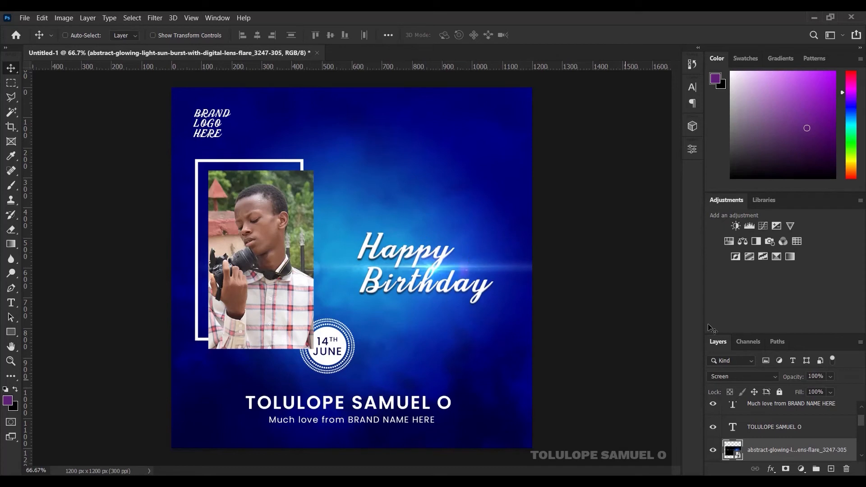
# Step: Duplicate the flare, move the copy onto the name line, and stack it above the name
pyautogui.hotkey('ctrl', 'j')
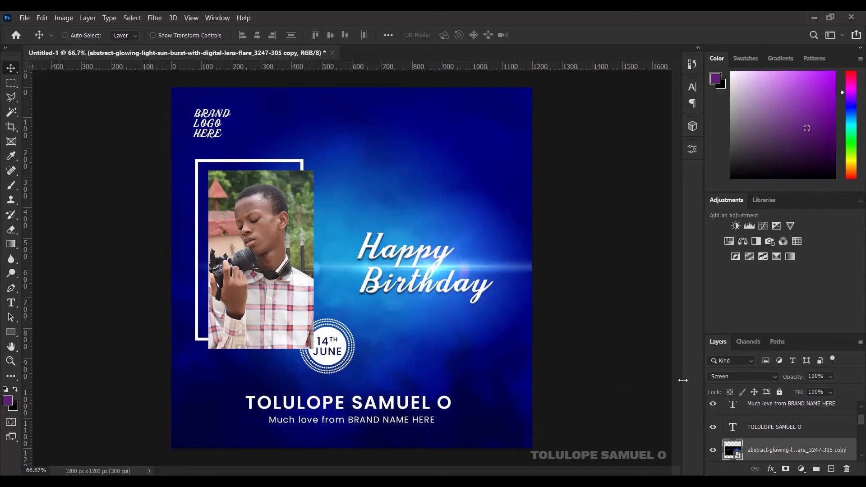
pyautogui.moveTo(433, 272); pyautogui.dragTo(441, 413)
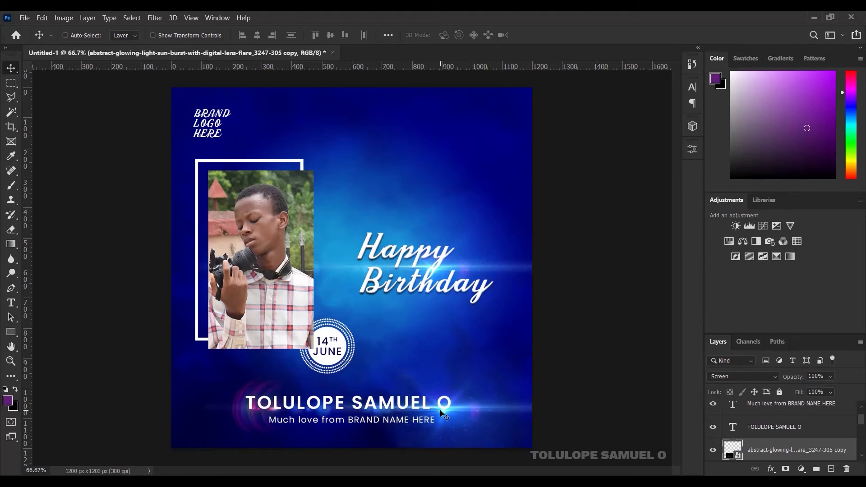
pyautogui.moveTo(816, 448); pyautogui.dragTo(805, 419)
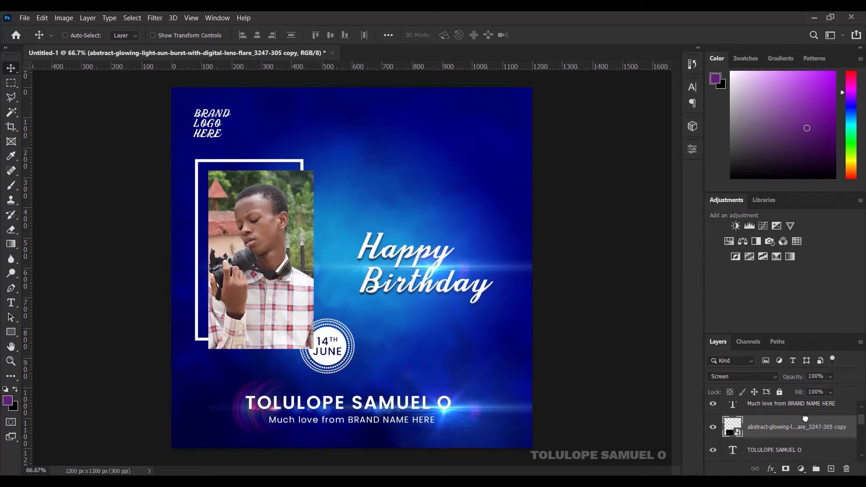
# Step: Soften the lens-flare copy with a 10-pixel Gaussian Blur smart filter
pyautogui.click(153, 16)
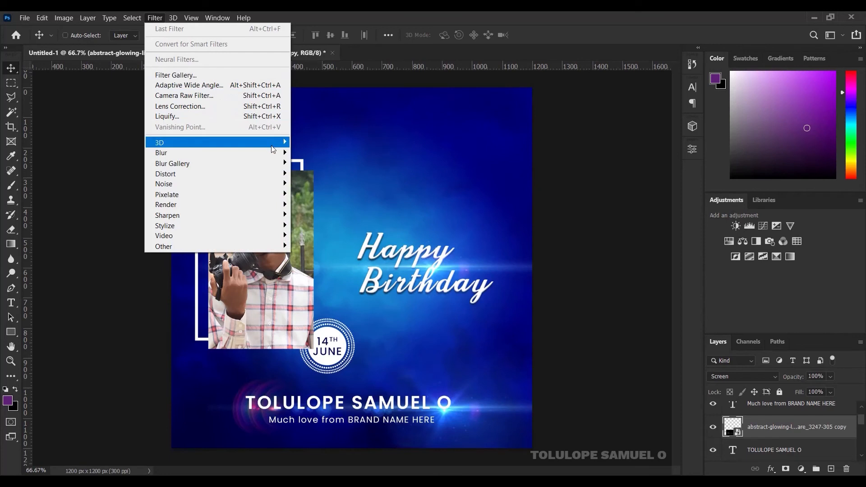
pyautogui.moveTo(277, 152)
pyautogui.click(318, 194)
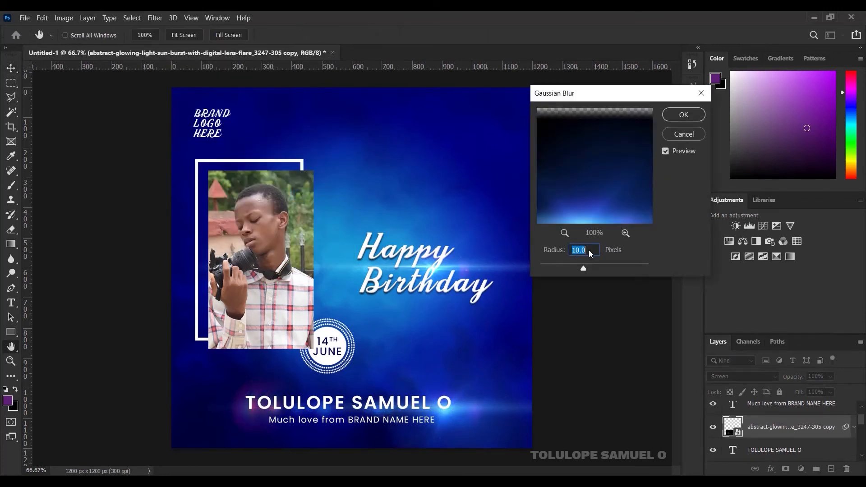
pyautogui.click(683, 115)
pyautogui.moveTo(595, 269); pyautogui.dragTo(603, 267)
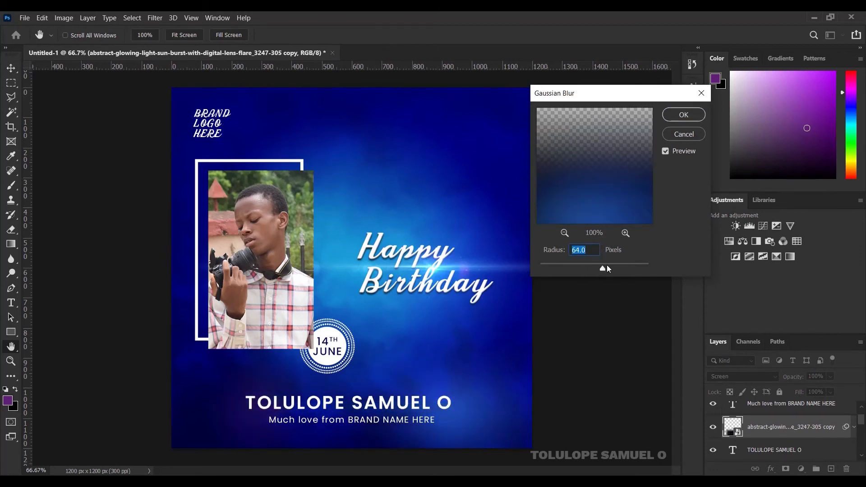
pyautogui.write('10')
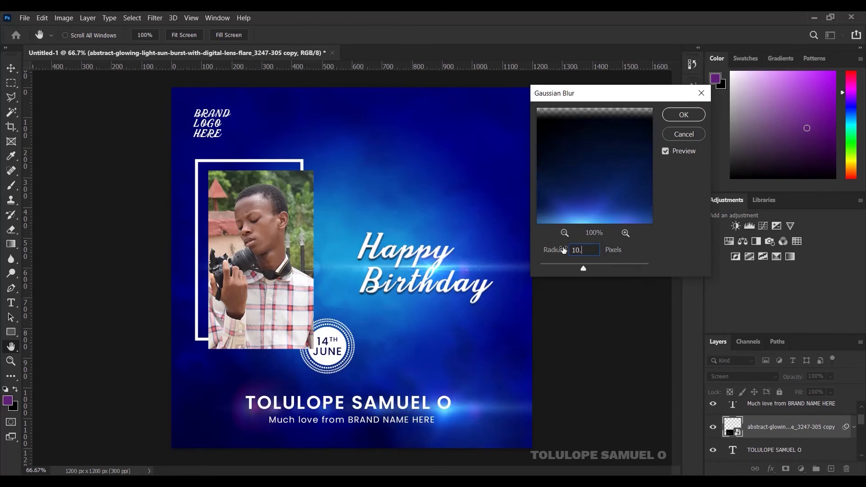
pyautogui.click(684, 115)
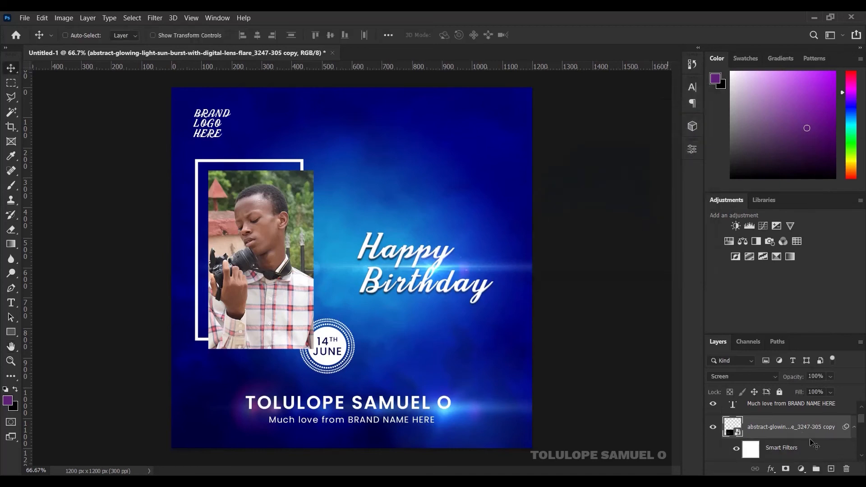
pyautogui.click(855, 428)
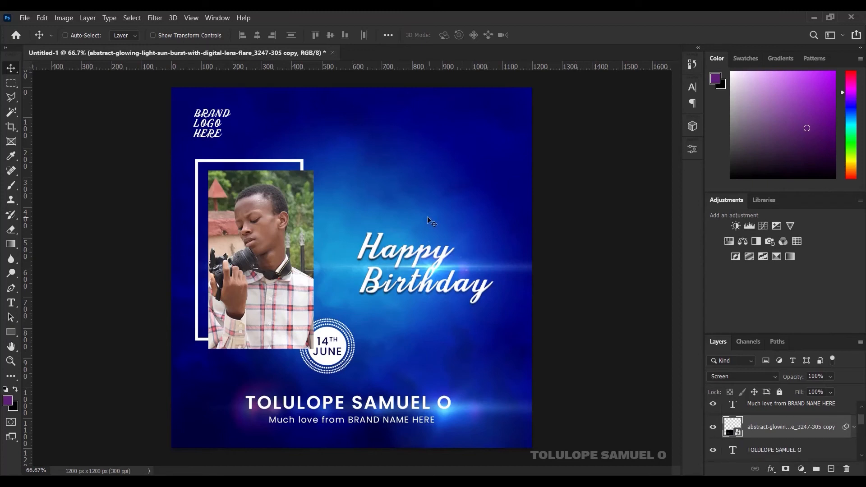
# Step: Place the Elements 2 dotted grid in the flyer's top-right corner
pyautogui.click(400, 482)
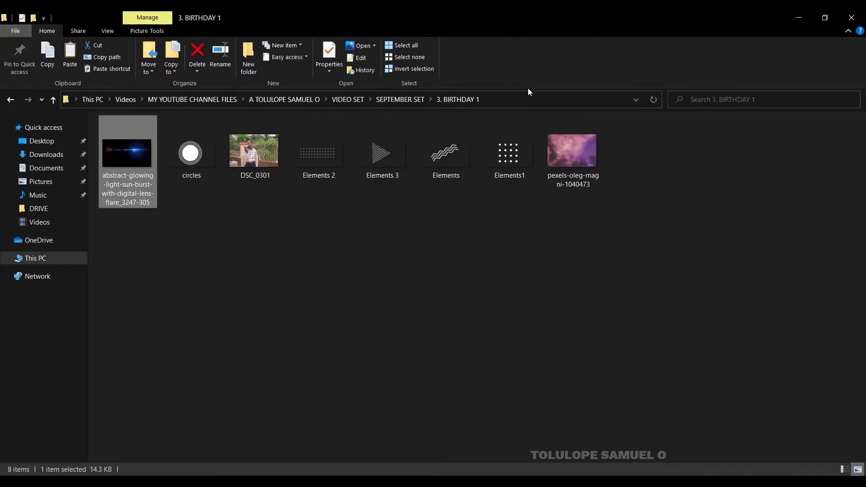
pyautogui.moveTo(334, 151); pyautogui.dragTo(451, 124)
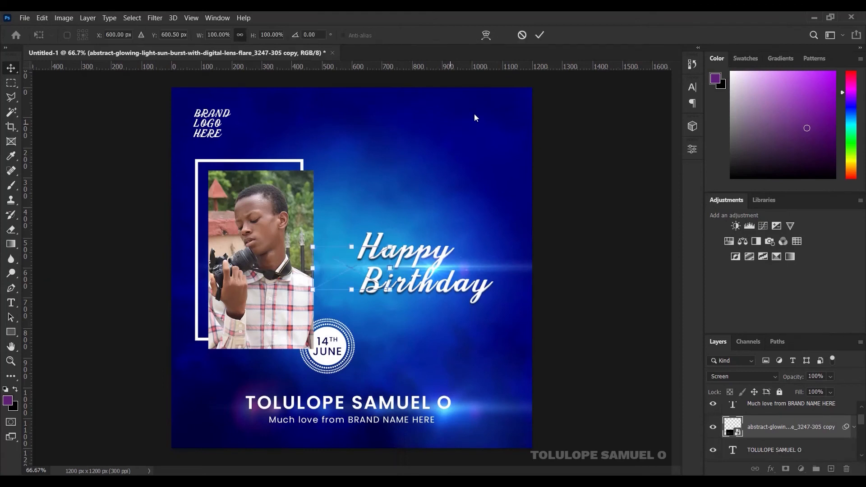
pyautogui.click(541, 35)
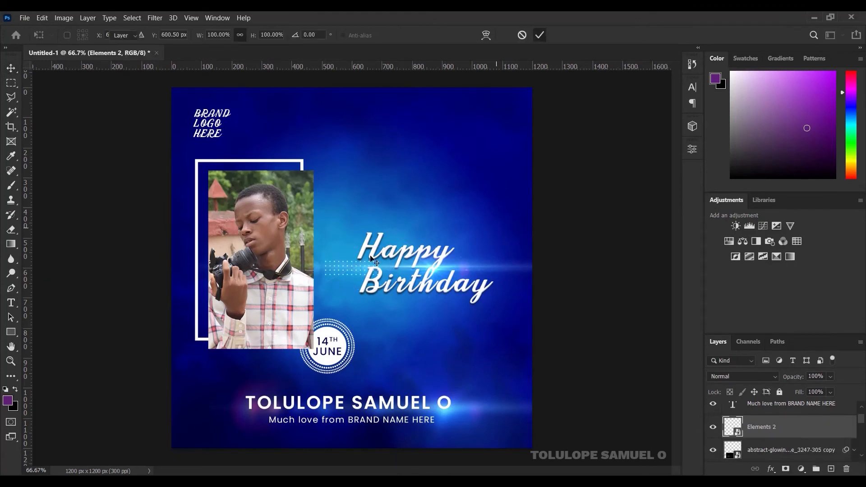
pyautogui.moveTo(470, 131); pyautogui.dragTo(484, 121)
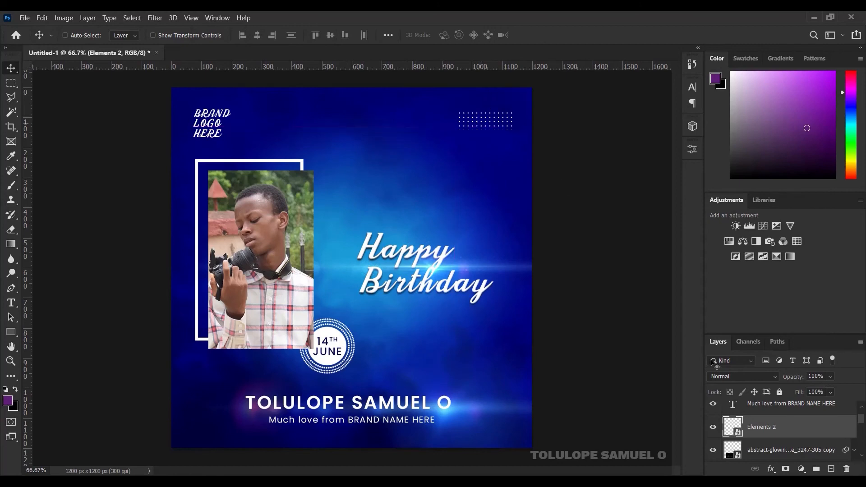
# Step: Give the Elements 2 layer a #ffc000 Color Overlay layer style
pyautogui.rightClick(824, 425)
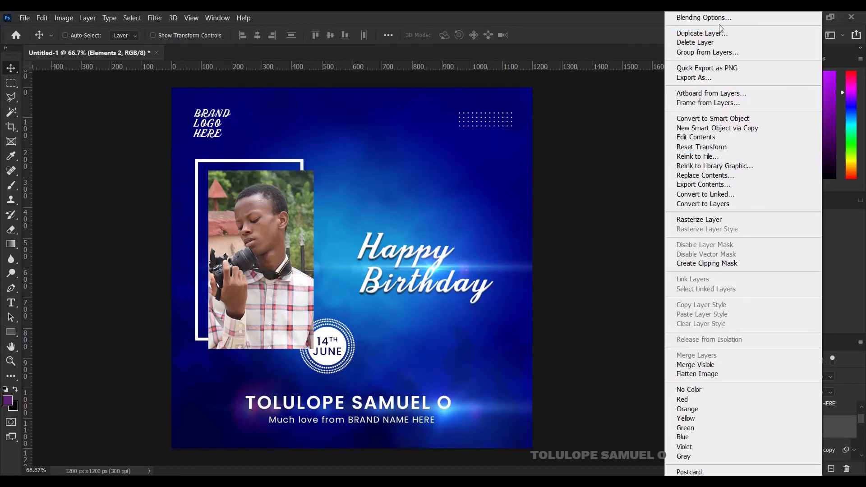
pyautogui.click(710, 17)
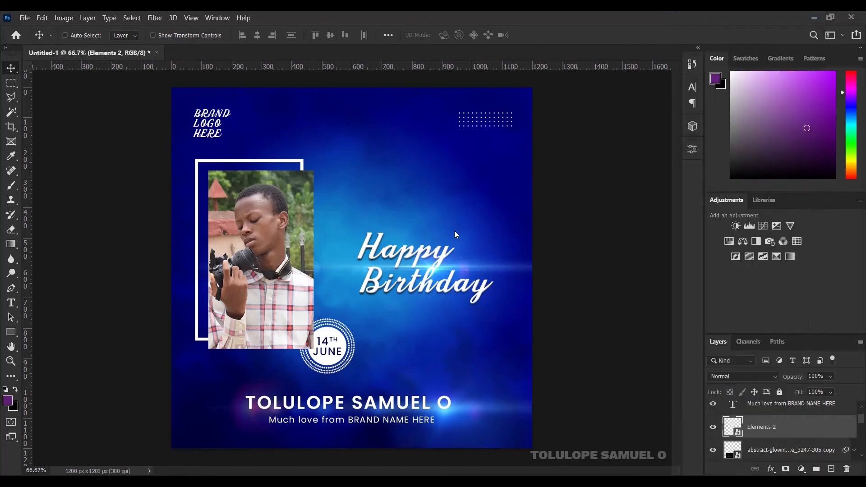
pyautogui.click(464, 230)
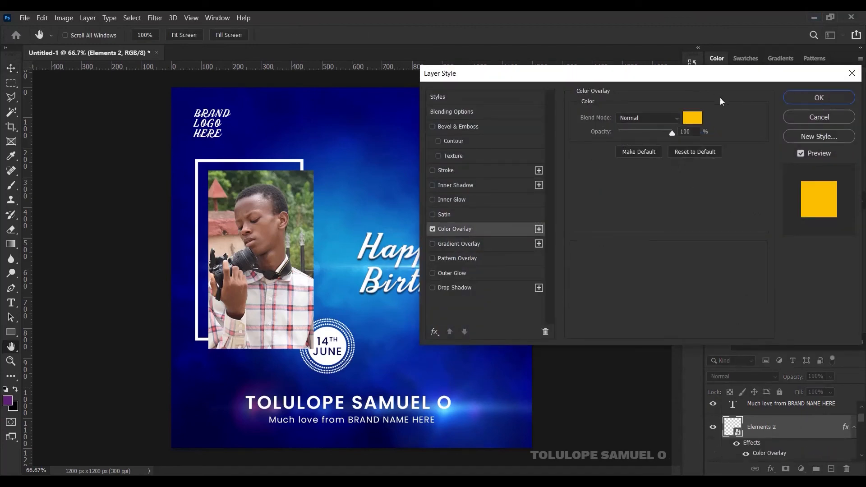
pyautogui.click(697, 119)
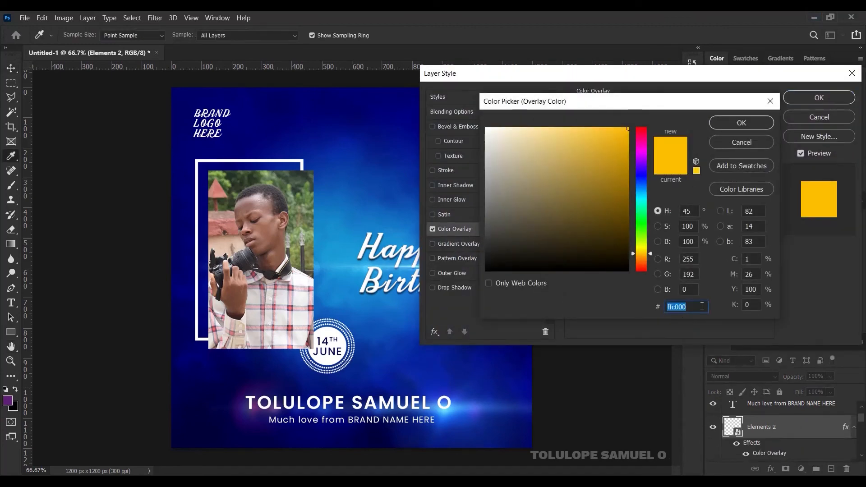
pyautogui.click(761, 118)
pyautogui.click(820, 99)
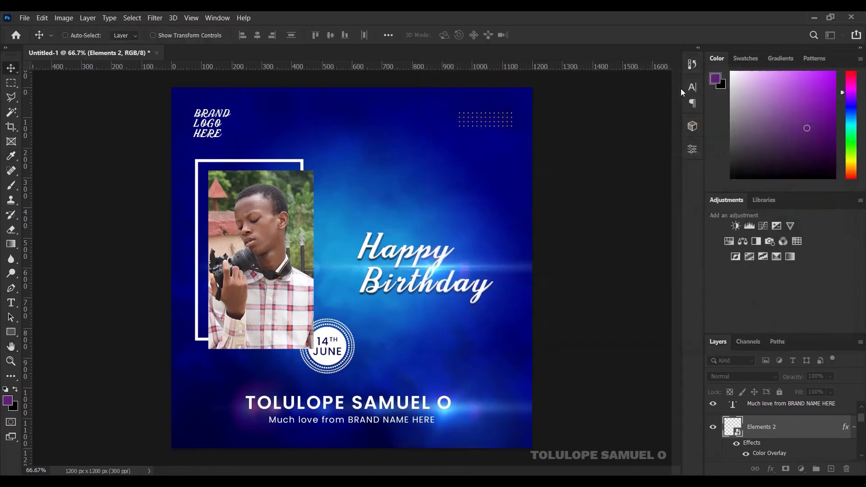
pyautogui.click(856, 428)
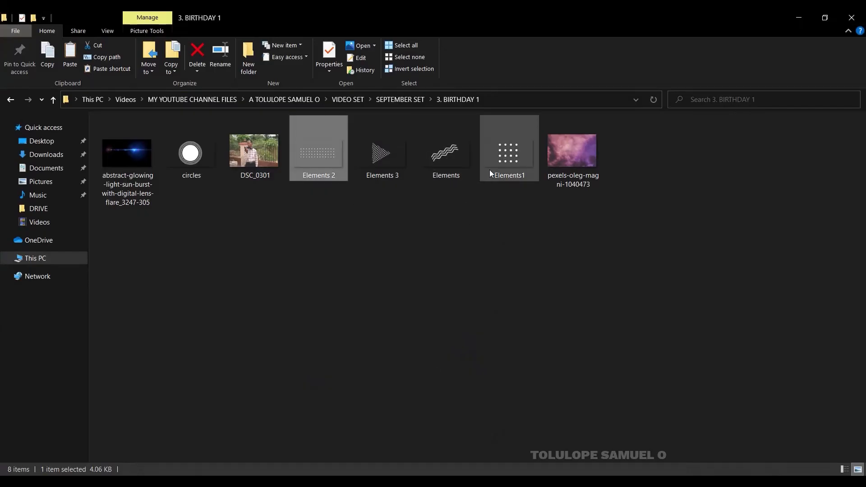
# Step: Place the Elements1 dots at lower right and the Elements 3 triangle left of the name
pyautogui.moveTo(491, 170); pyautogui.dragTo(449, 351)
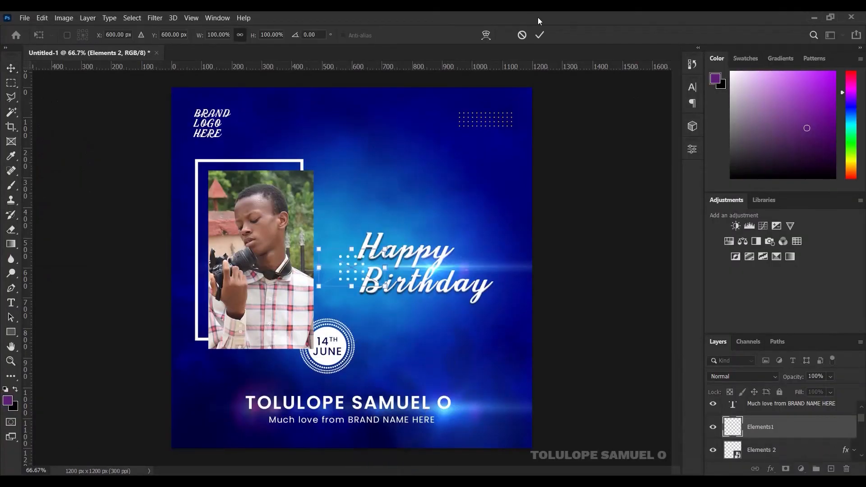
pyautogui.moveTo(334, 263); pyautogui.dragTo(499, 368)
pyautogui.hotkey('alt', 'Tab')
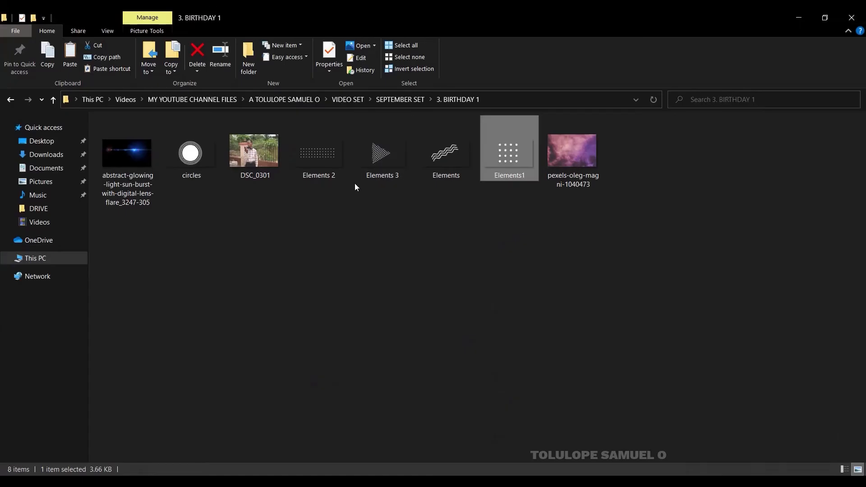
pyautogui.click(374, 163)
pyautogui.moveTo(381, 145); pyautogui.dragTo(224, 398)
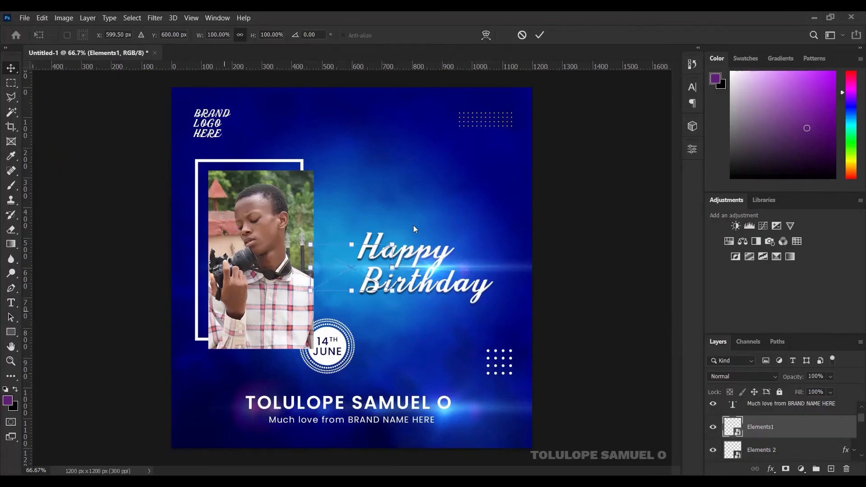
pyautogui.click(540, 35)
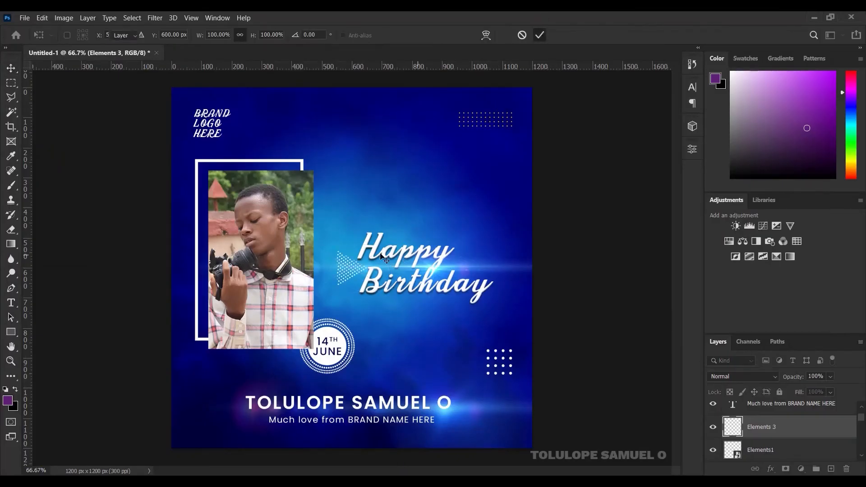
pyautogui.moveTo(336, 284); pyautogui.dragTo(221, 405)
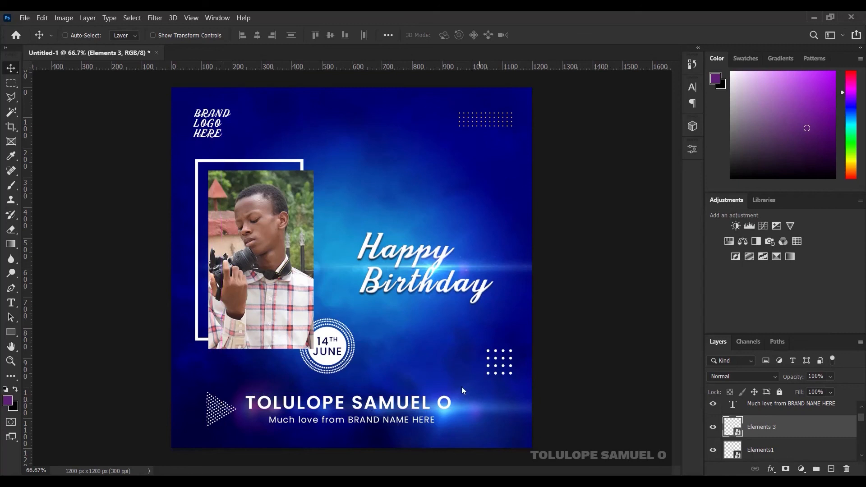
# Step: Shrink the Elements 3 triangle of dots slightly with Free Transform
pyautogui.hotkey('ctrl', 't')
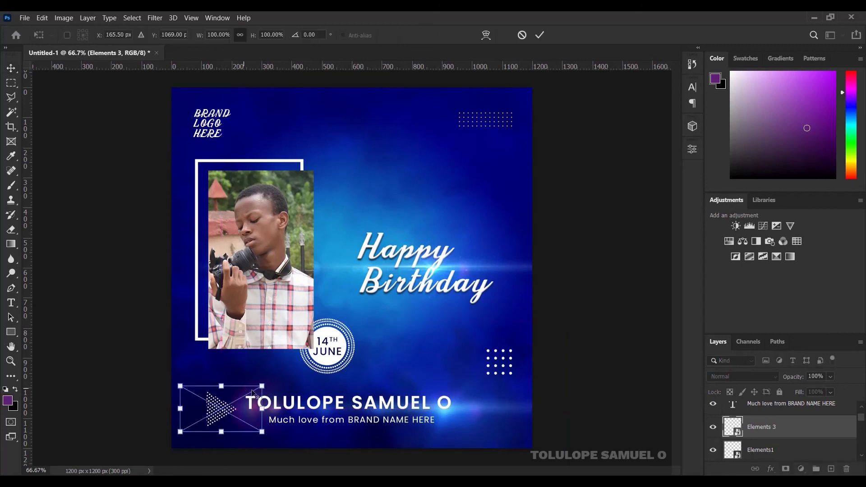
pyautogui.moveTo(262, 386); pyautogui.dragTo(224, 408)
pyautogui.click(541, 34)
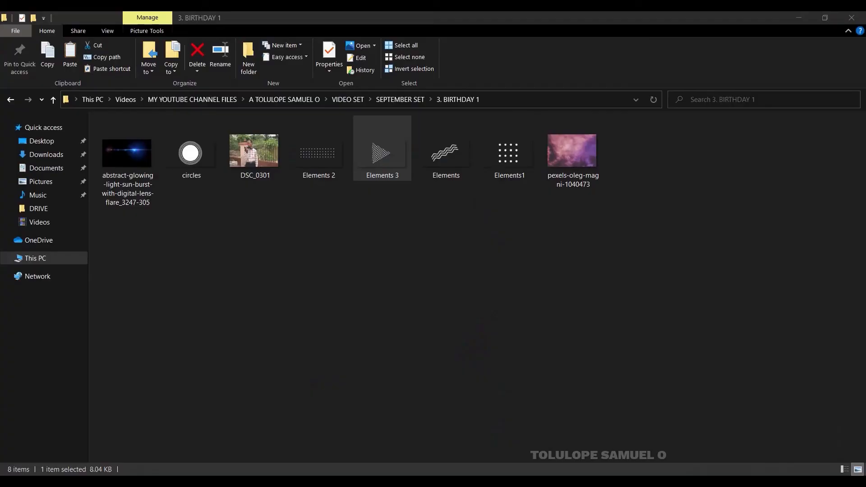
# Step: Place the zigzag Elements graphic on the photo frame's top-left corner, layer moved to the top
pyautogui.moveTo(445, 161); pyautogui.dragTo(348, 123)
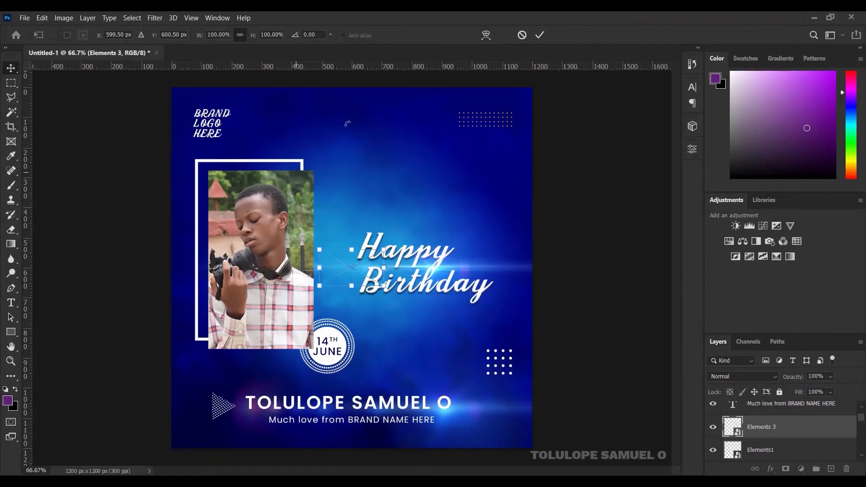
pyautogui.click(540, 34)
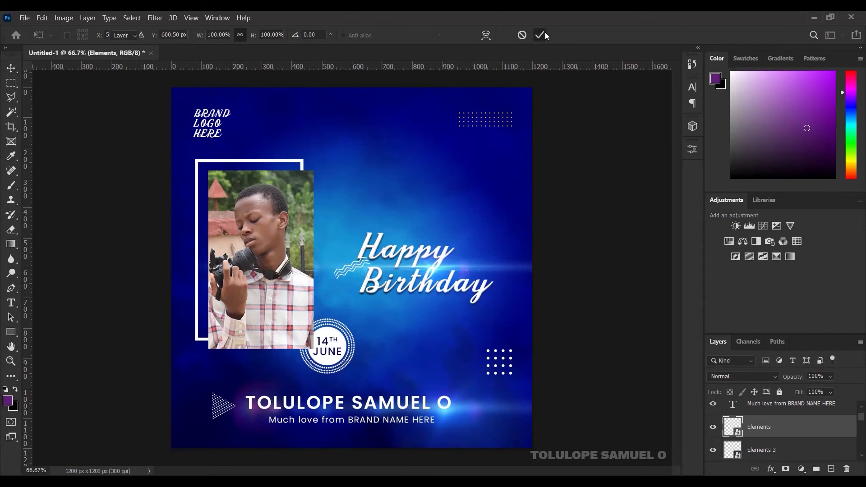
pyautogui.moveTo(268, 200); pyautogui.dragTo(209, 170)
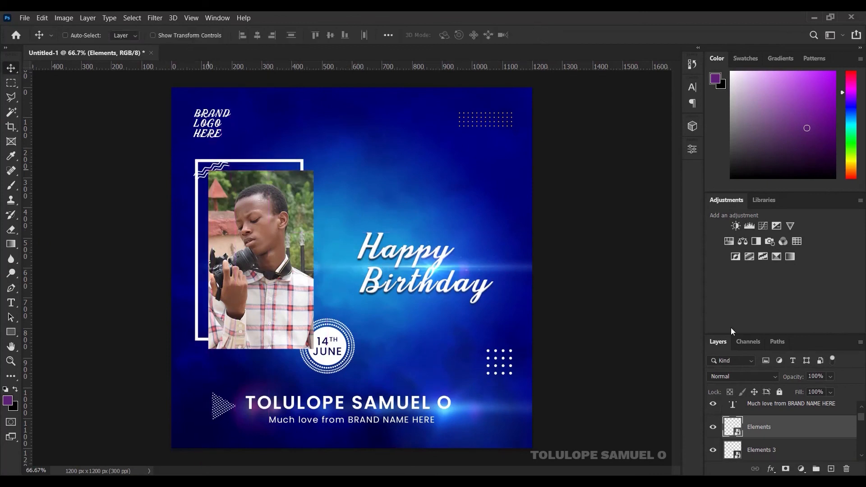
pyautogui.moveTo(804, 433); pyautogui.dragTo(764, 402)
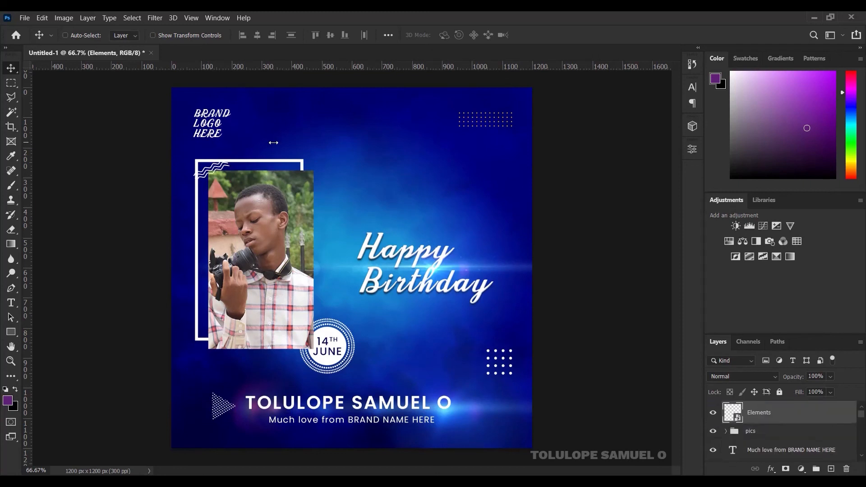
pyautogui.moveTo(218, 168); pyautogui.dragTo(222, 169)
# Step: Enlarge the zigzag graphic to about 126% and nudge it slightly left
pyautogui.hotkey('ctrl', 't')
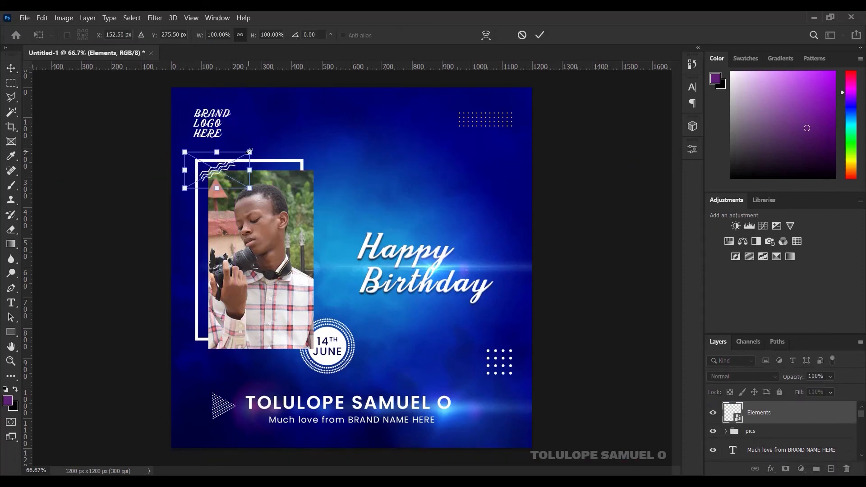
pyautogui.moveTo(250, 151); pyautogui.dragTo(257, 147)
pyautogui.click(539, 35)
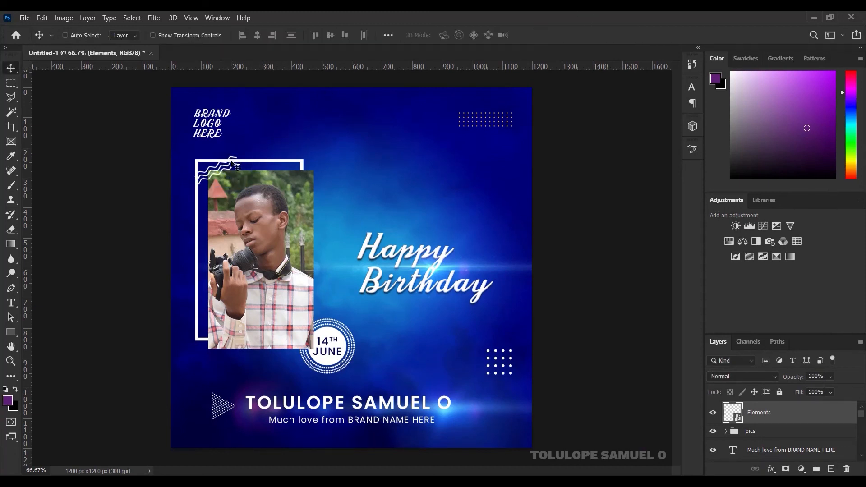
pyautogui.press('Left')
pyautogui.press('Left')
pyautogui.press('Left')
pyautogui.press('Left')
pyautogui.press('Left')
pyautogui.press('Left')
pyautogui.press('Left')
pyautogui.press('Left')
pyautogui.press('Left')
pyautogui.press('Left')
pyautogui.press('Left')
pyautogui.press('Left')
pyautogui.press('Left')
pyautogui.press('Left')
pyautogui.press('Left')
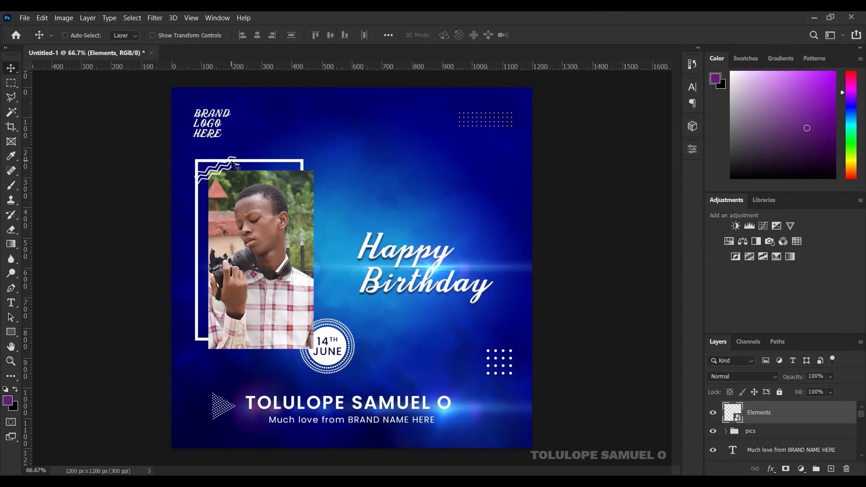